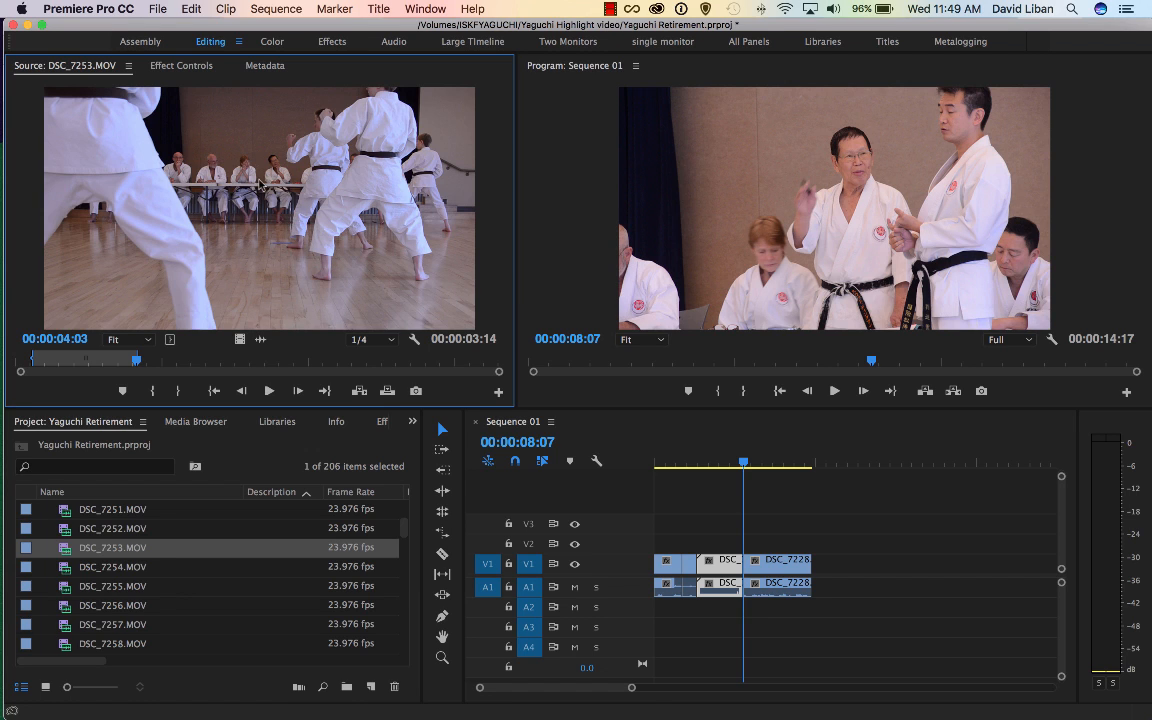
# Insert the marked range of DSC_7253.MOV from the source monitor into Sequence 01 at 00:00:08:07.
pyautogui.moveTo(329, 189); pyautogui.dragTo(836, 181)
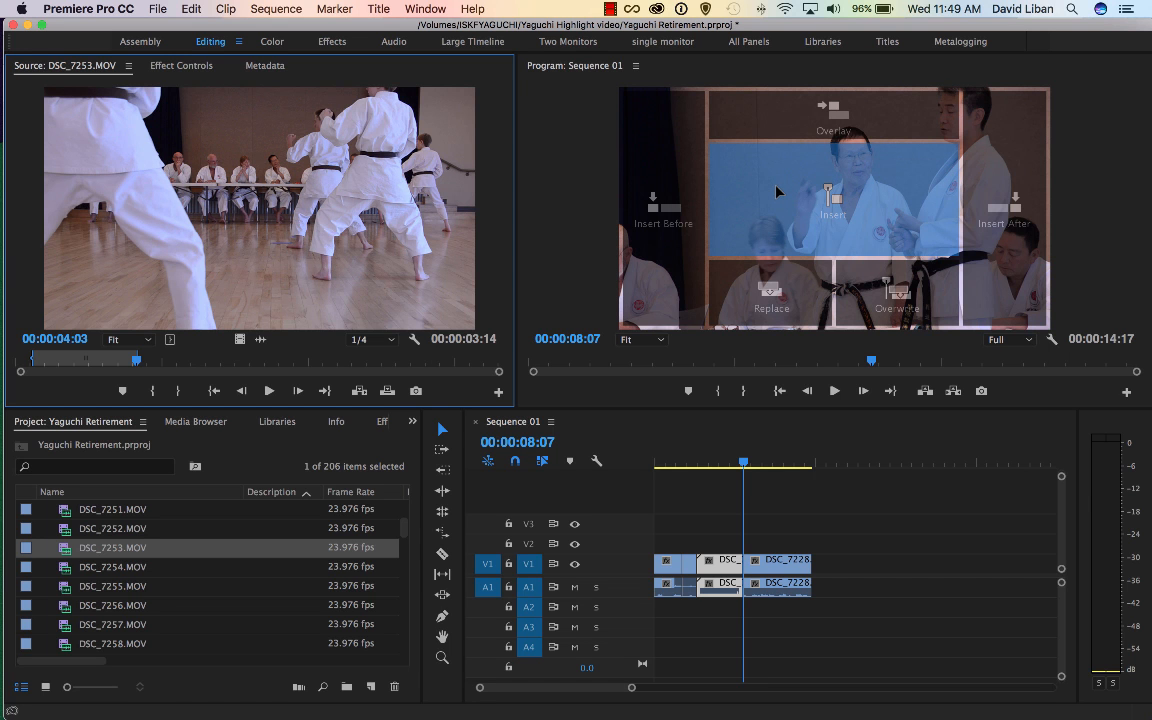
pyautogui.moveTo(776, 191)
pyautogui.mouseDown()
pyautogui.moveTo(791, 216)
pyautogui.moveTo(753, 194)
pyautogui.moveTo(786, 200)
pyautogui.mouseUp()
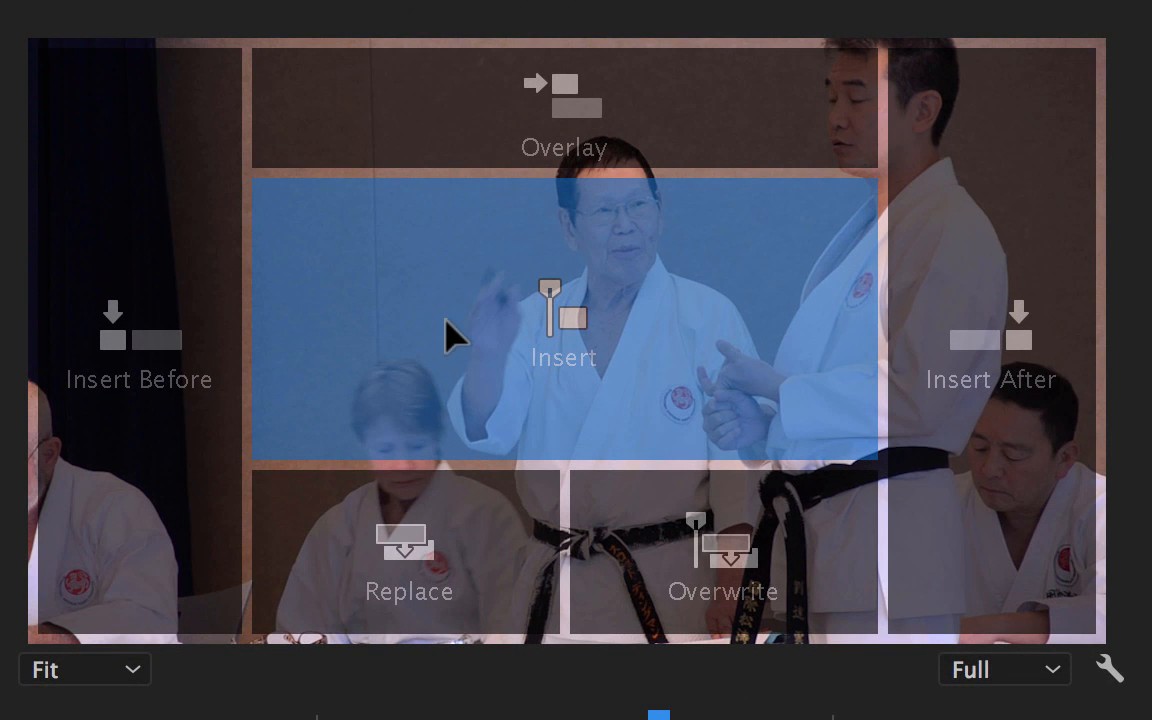
pyautogui.moveTo(445, 320); pyautogui.dragTo(115, 490)
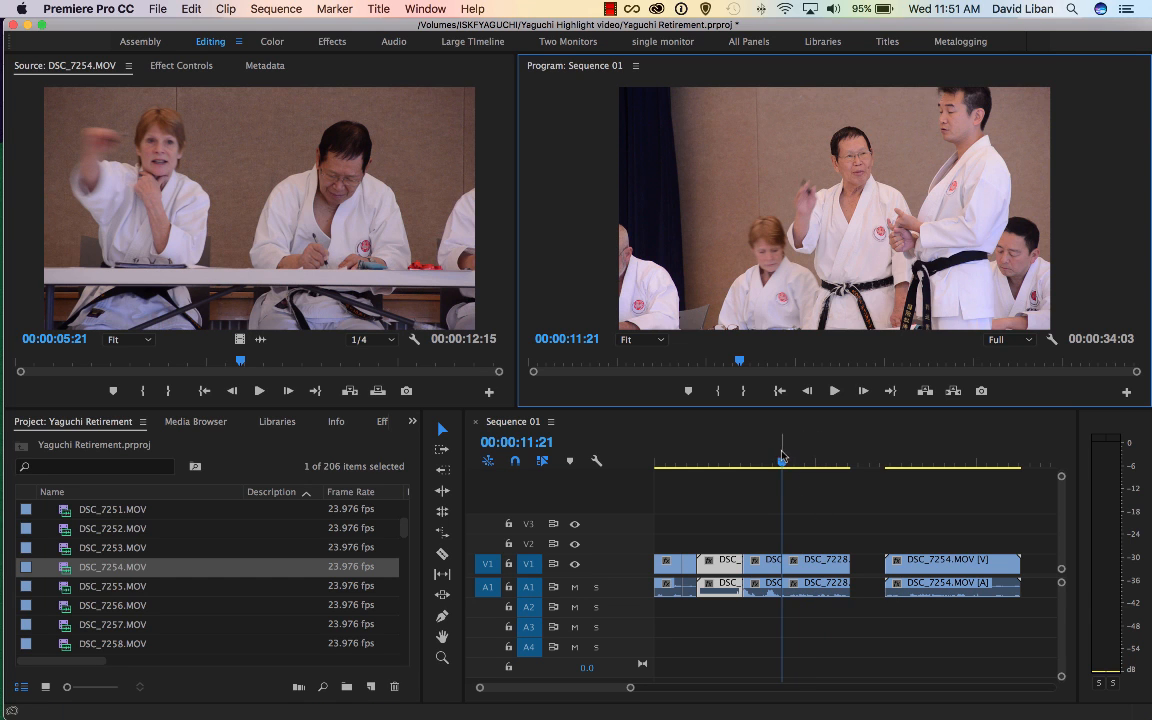
# Open the Motion effect settings of the DSC_7254.MOV clip in the sequence, with the playhead at 00:00:26:03.
pyautogui.moveTo(782, 456); pyautogui.dragTo(932, 481)
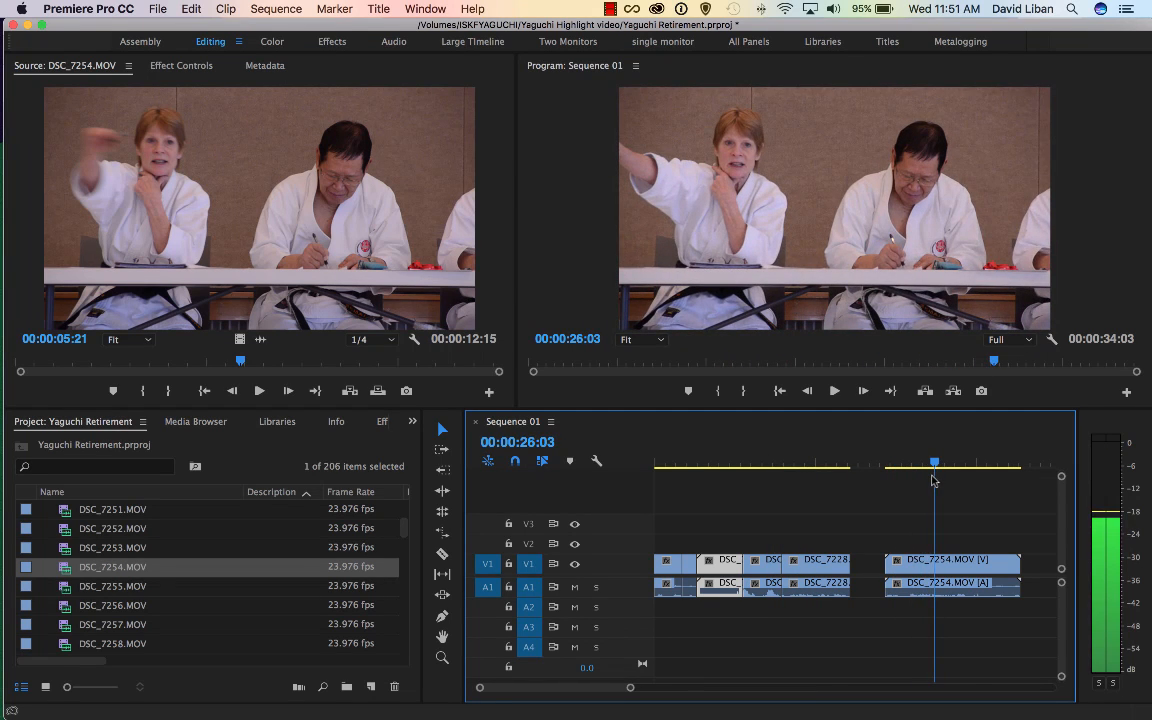
pyautogui.doubleClick(928, 572)
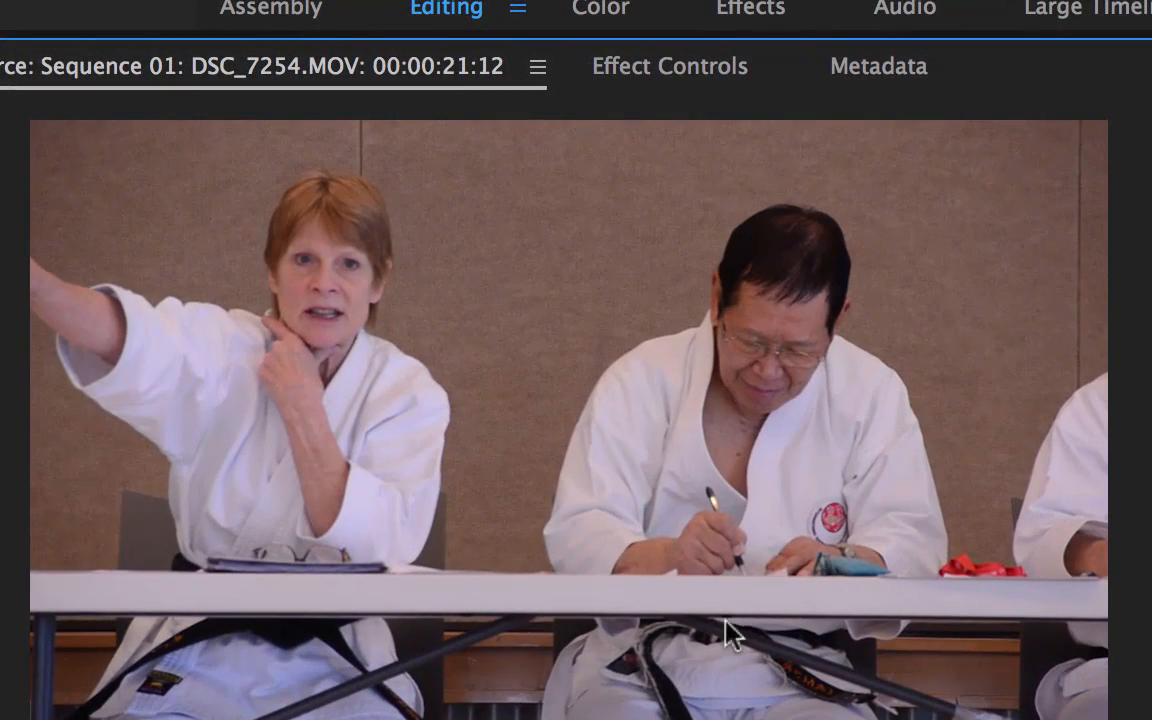
pyautogui.click(648, 73)
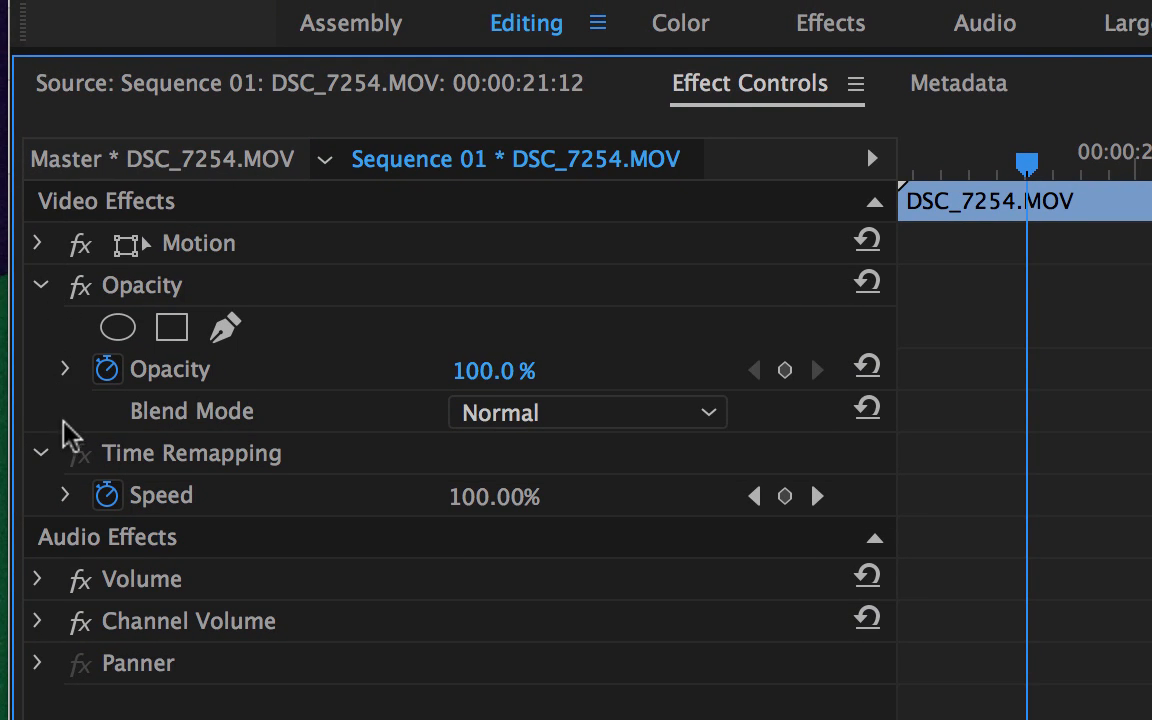
pyautogui.click(38, 245)
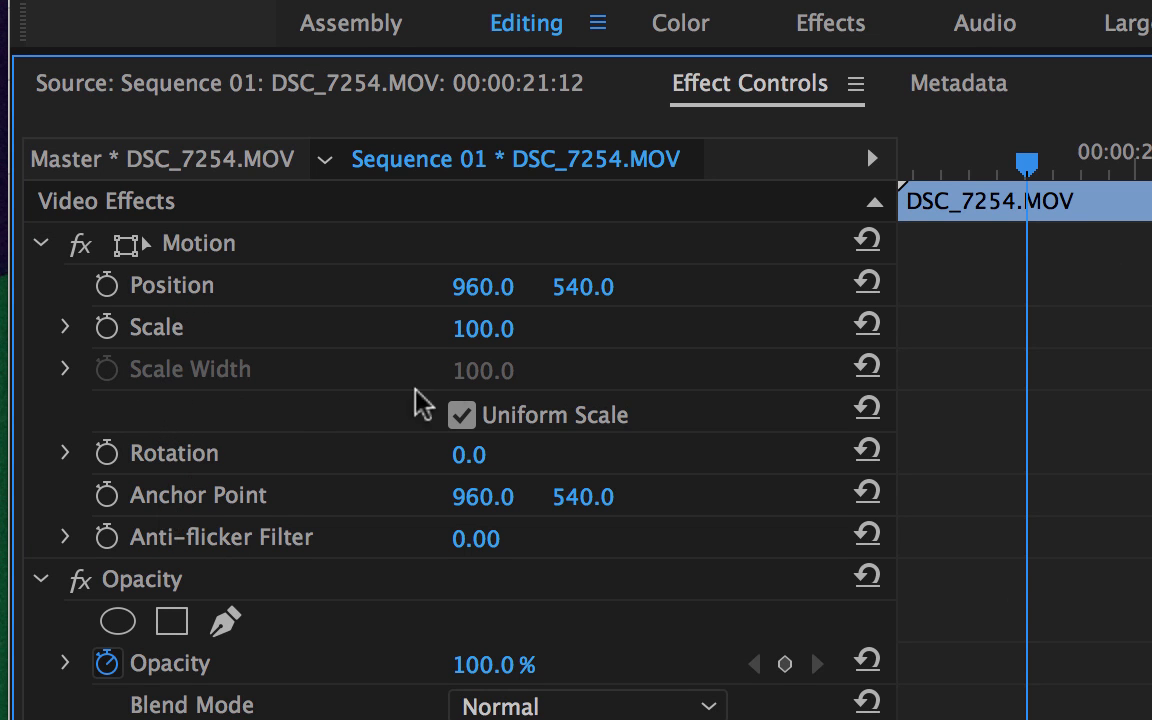
# Set the DSC_7254.MOV clip's Scale to 118 and its Rotation to -1.0°.
pyautogui.moveTo(486, 329); pyautogui.dragTo(470, 329)
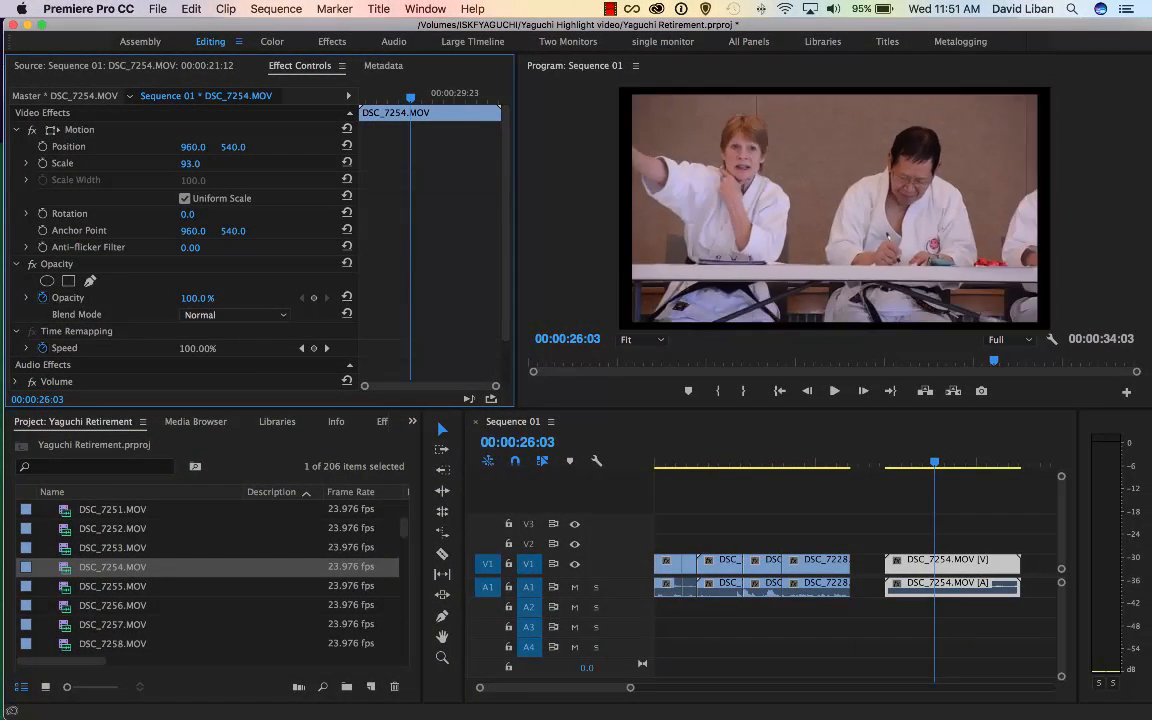
pyautogui.moveTo(186, 163)
pyautogui.mouseDown()
pyautogui.moveTo(219, 163)
pyautogui.moveTo(181, 163)
pyautogui.moveTo(200, 163)
pyautogui.moveTo(176, 147)
pyautogui.moveTo(228, 147)
pyautogui.moveTo(168, 147)
pyautogui.moveTo(196, 148)
pyautogui.mouseUp()
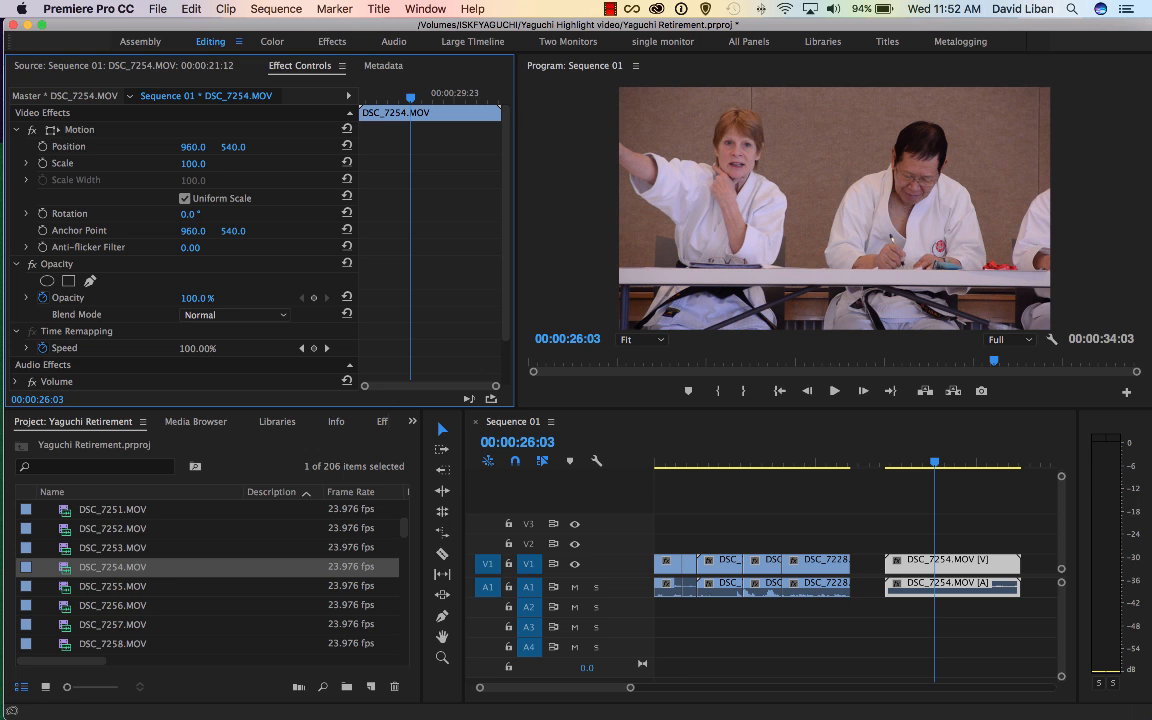
pyautogui.moveTo(186, 213)
pyautogui.mouseDown()
pyautogui.moveTo(199, 213)
pyautogui.moveTo(184, 213)
pyautogui.mouseUp()
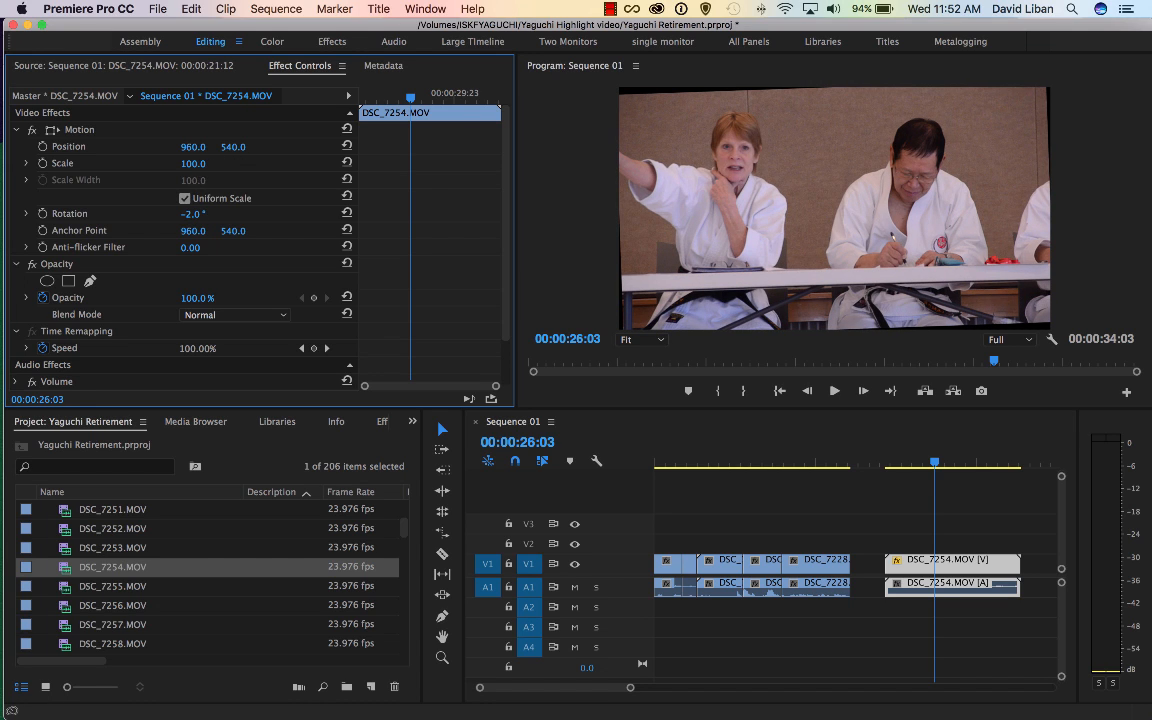
pyautogui.moveTo(193, 163)
pyautogui.mouseDown()
pyautogui.moveTo(169, 163)
pyautogui.moveTo(211, 163)
pyautogui.mouseUp()
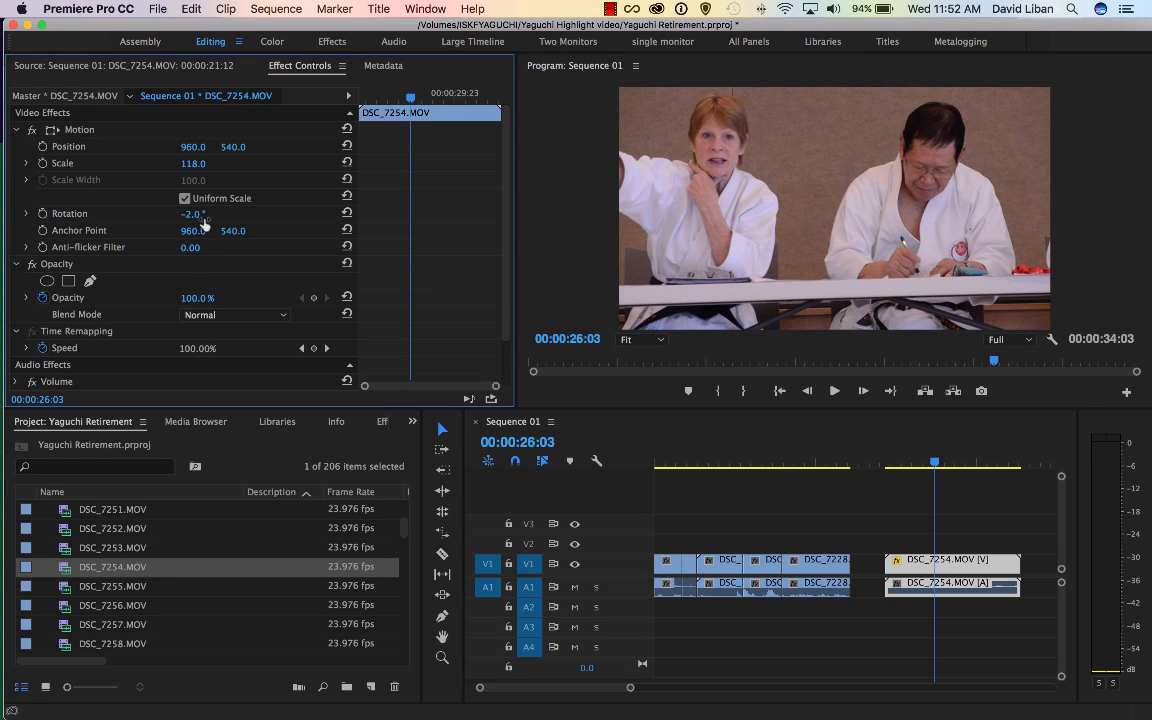
pyautogui.moveTo(187, 214)
pyautogui.mouseDown()
pyautogui.moveTo(210, 214)
pyautogui.moveTo(188, 214)
pyautogui.mouseUp()
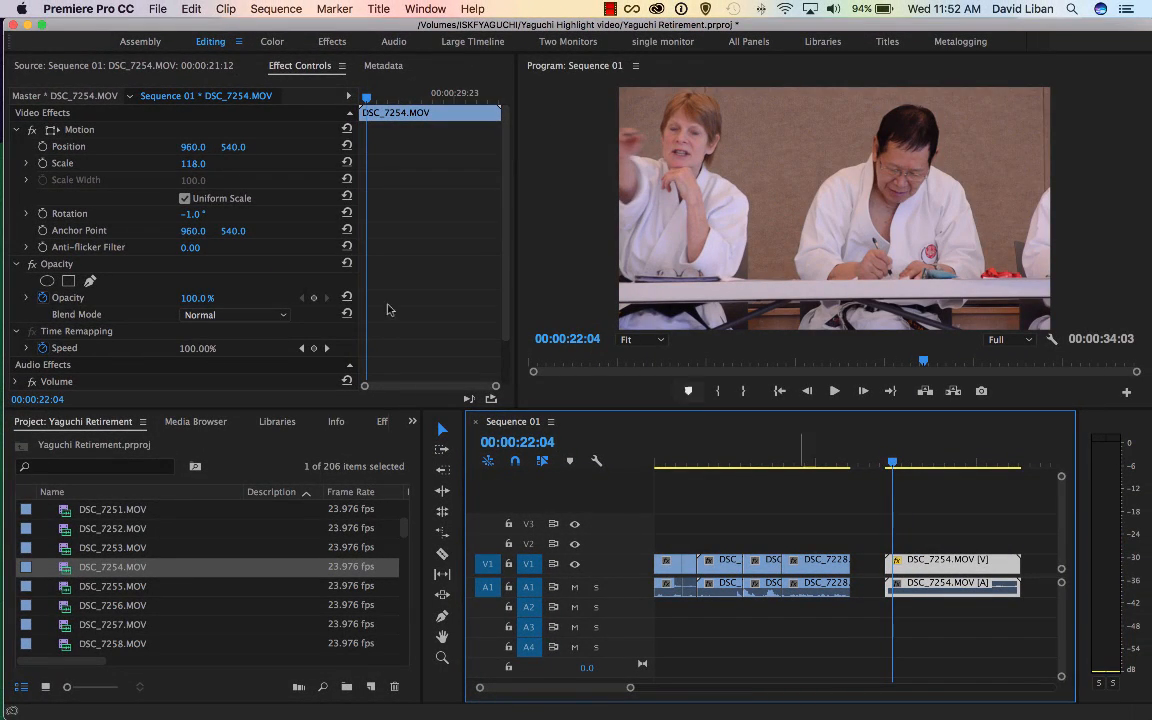
# Try a spin on the DSC_7254.MOV clip with Rotation keyframes at 00:00:22:04 and 00:00:28:07, and undo it.
pyautogui.click(42, 213)
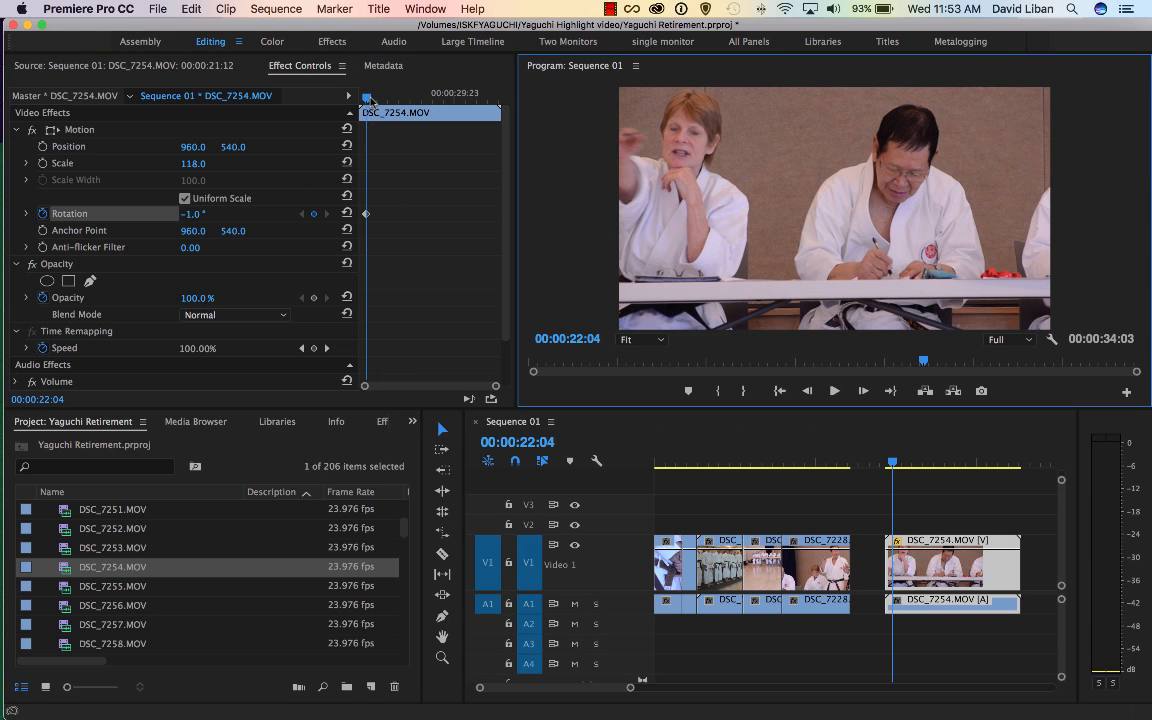
pyautogui.moveTo(370, 100); pyautogui.dragTo(436, 96)
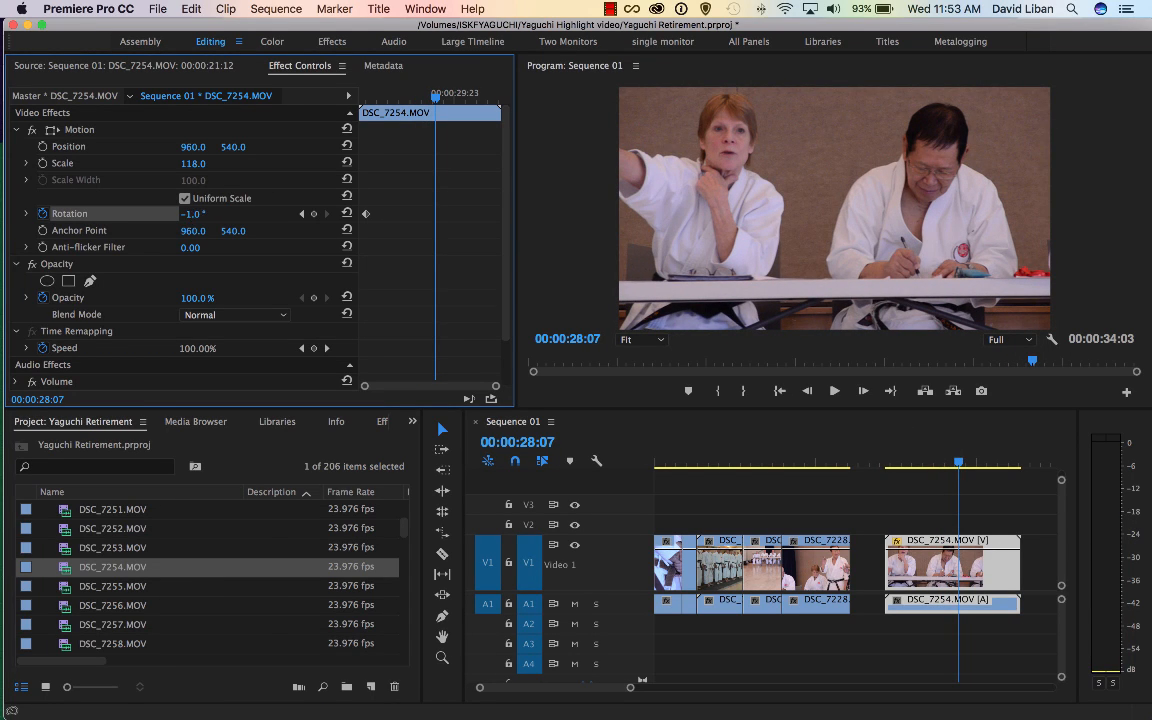
pyautogui.moveTo(191, 213); pyautogui.dragTo(68, 213)
pyautogui.moveTo(440, 100); pyautogui.dragTo(335, 112)
pyautogui.press('space')
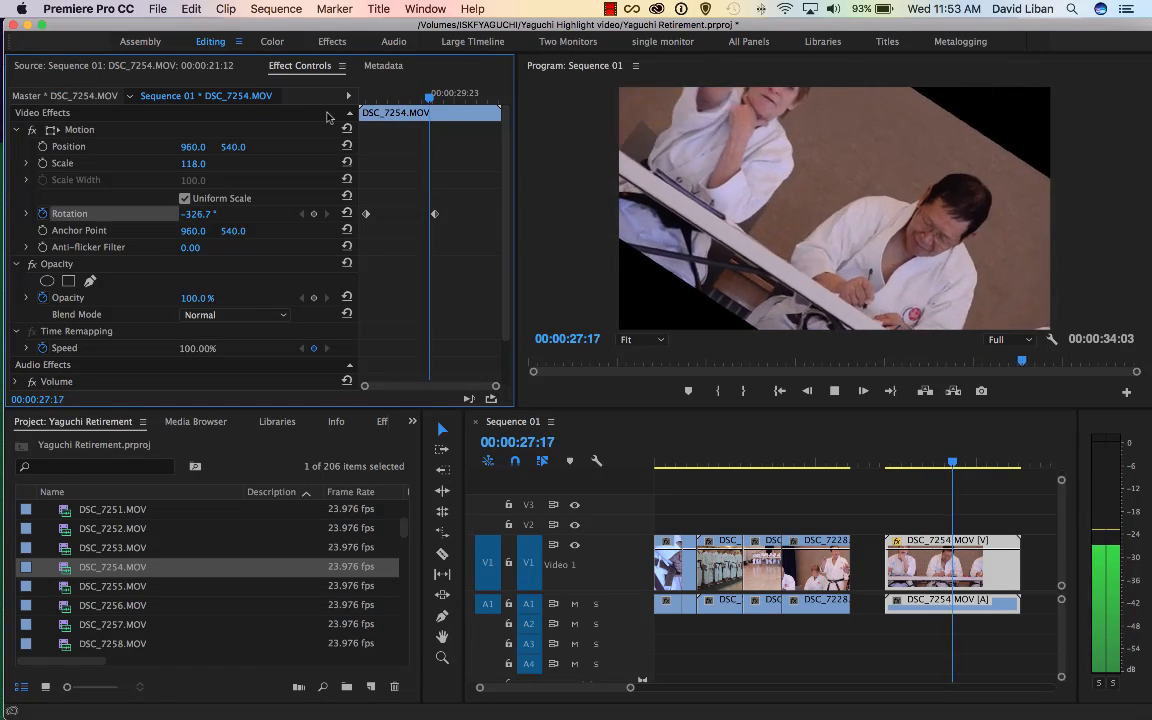
pyautogui.press('space')
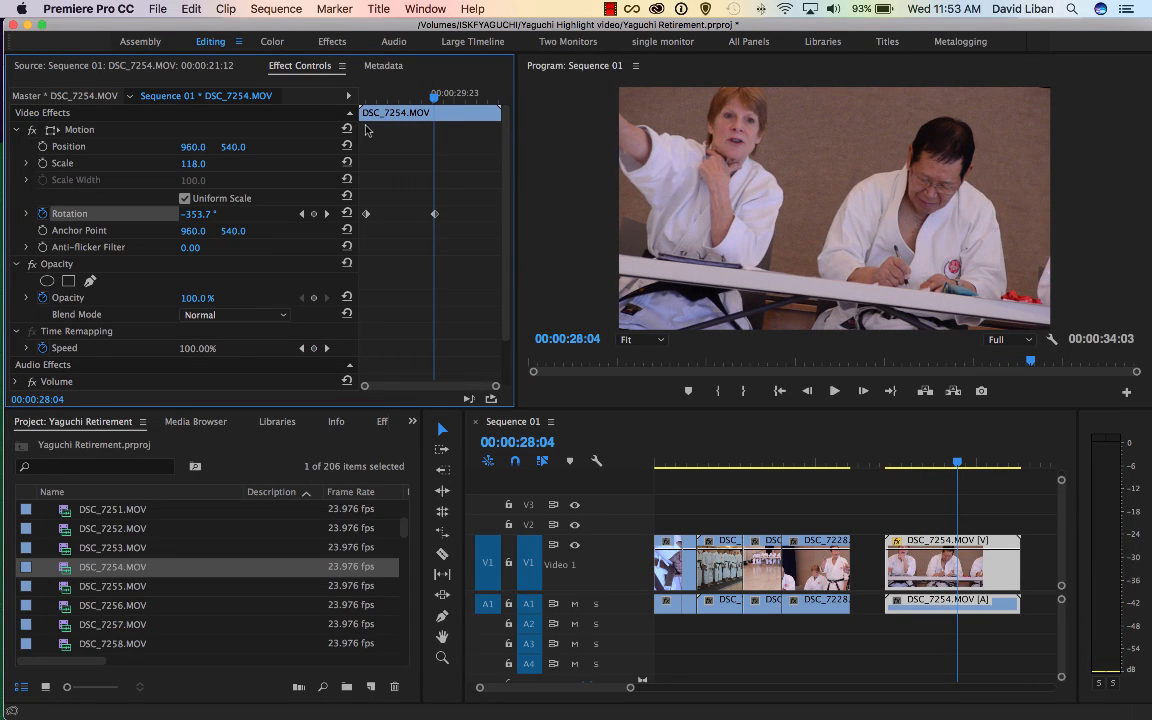
pyautogui.press('super+z')
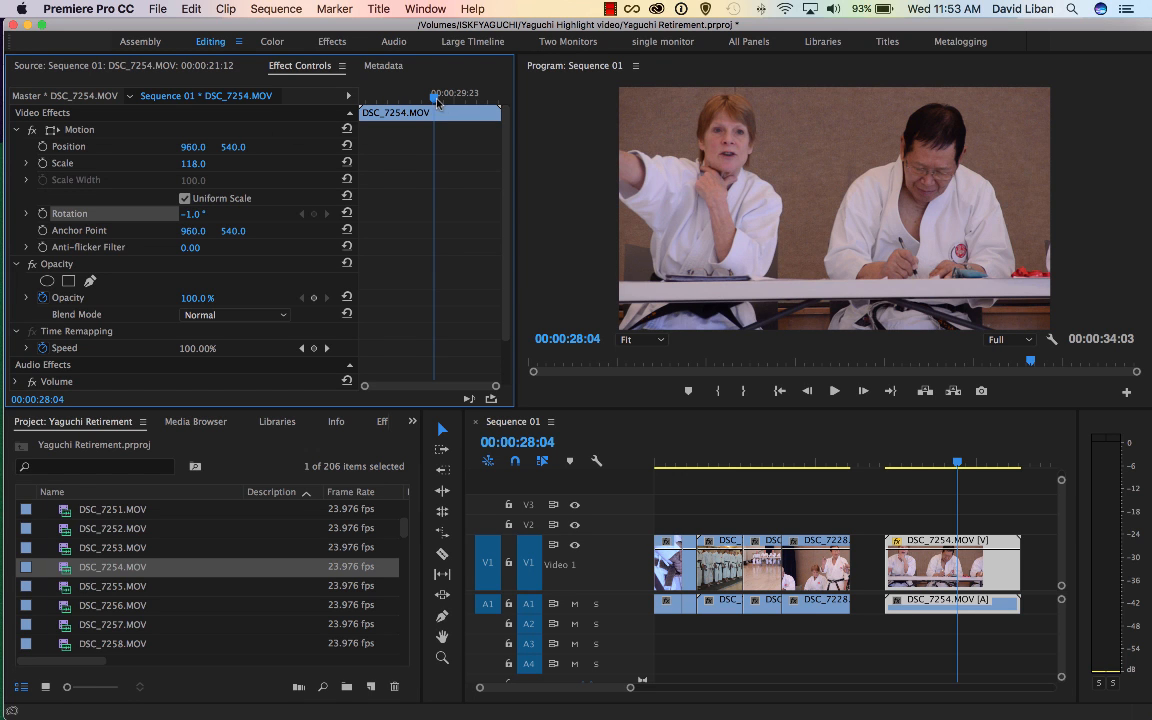
# Start Position and Scale keyframes on the DSC_7254.MOV clip at 00:00:22:00.
pyautogui.moveTo(437, 101); pyautogui.dragTo(366, 104)
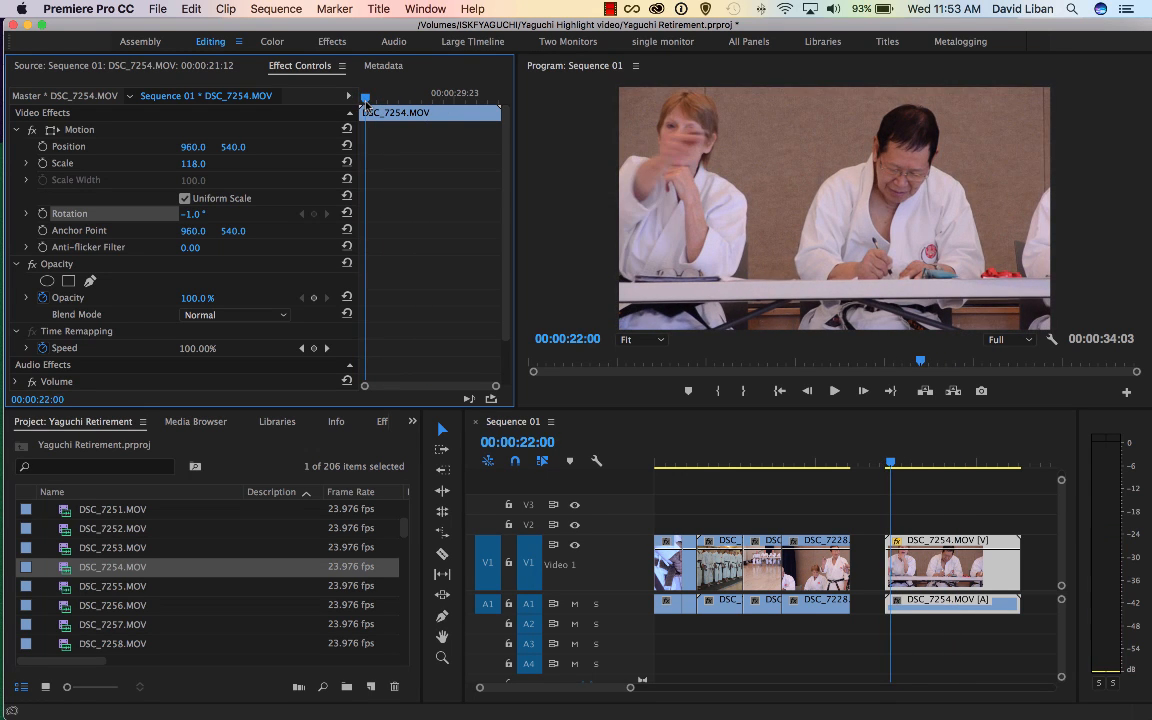
pyautogui.click(42, 146)
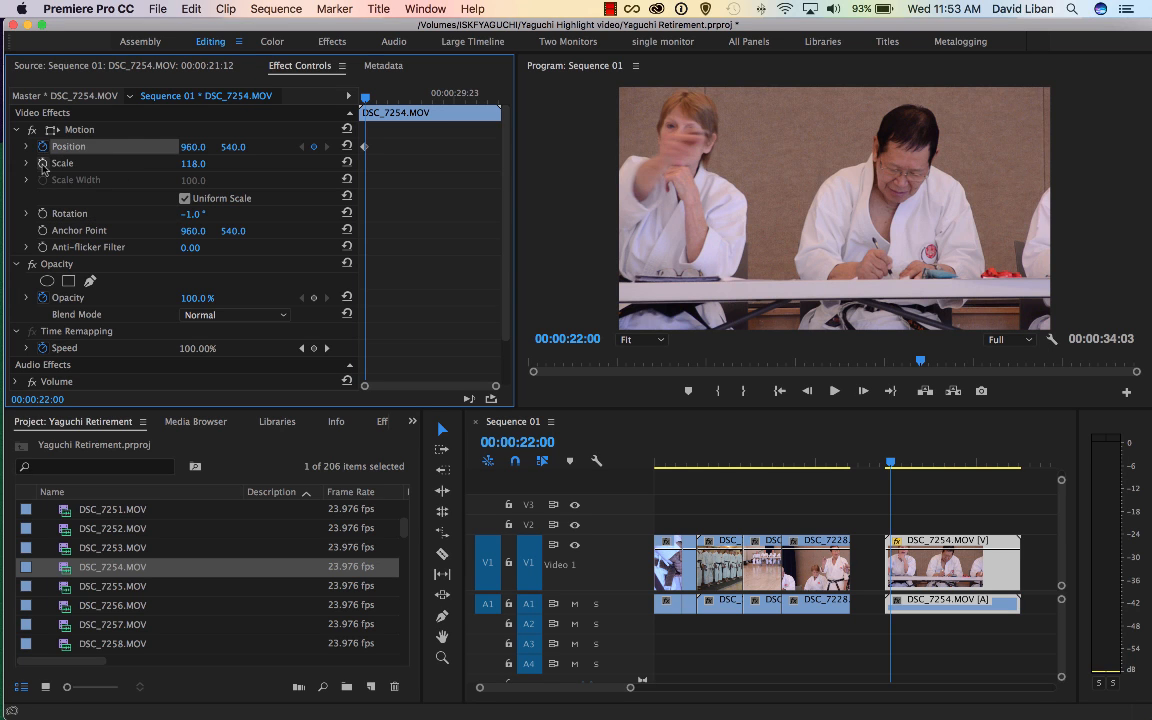
pyautogui.click(42, 164)
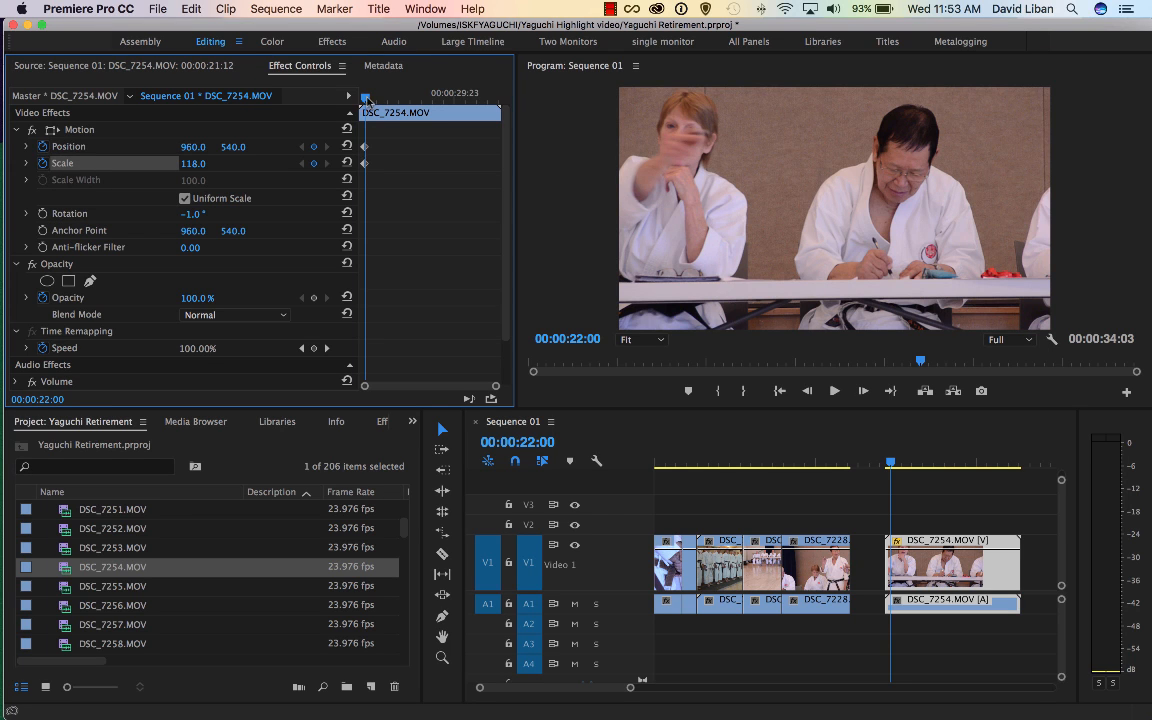
# At 00:00:31:05, keyframe the clip's Scale to 215 and its Position to 64.0, 790.0, framing the man writing.
pyautogui.moveTo(367, 98); pyautogui.dragTo(470, 97)
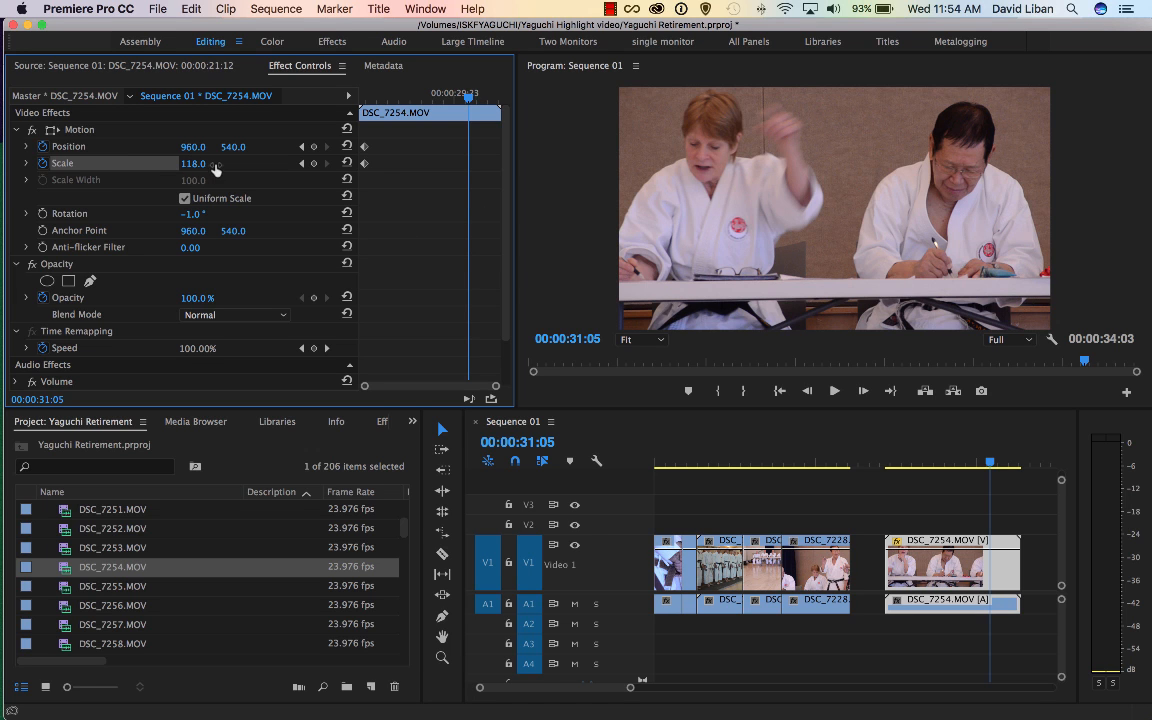
pyautogui.moveTo(192, 163); pyautogui.dragTo(291, 163)
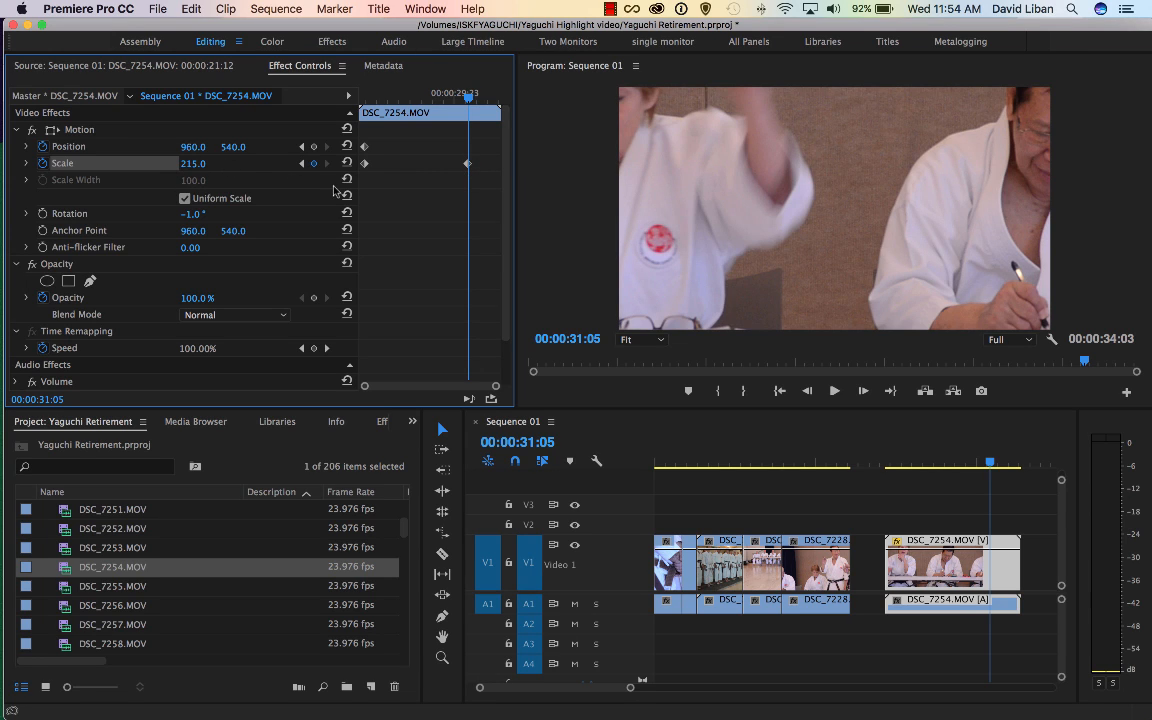
pyautogui.moveTo(193, 147); pyautogui.dragTo(20, 147)
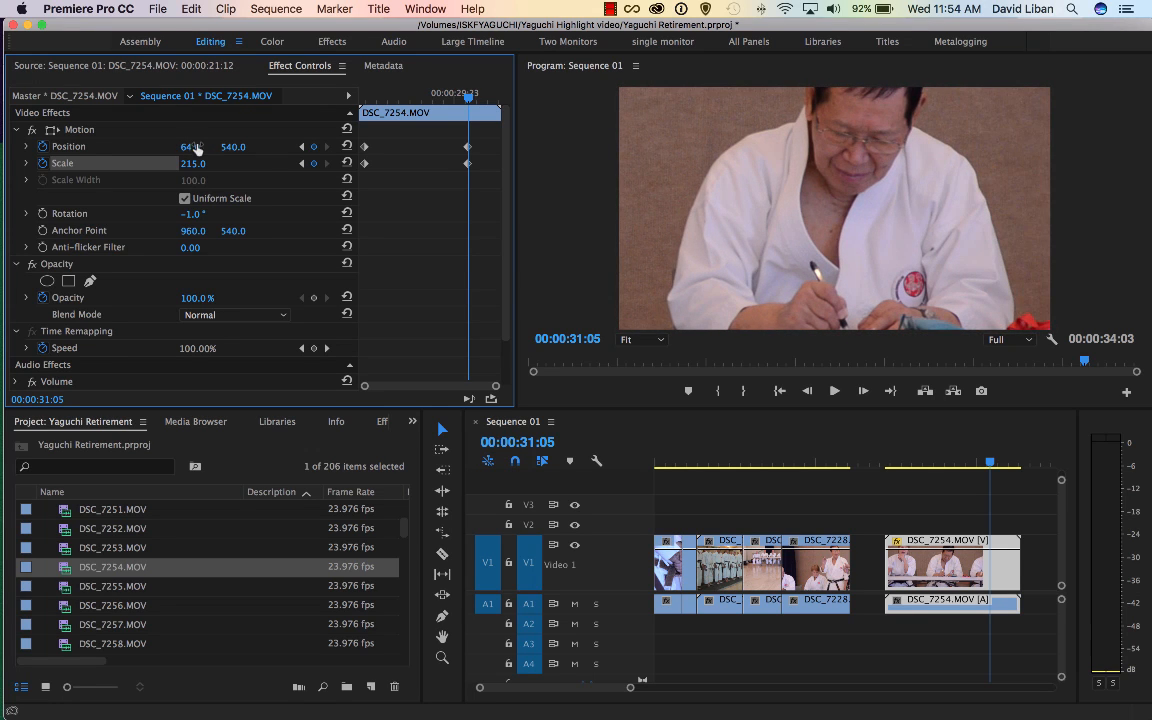
pyautogui.moveTo(233, 147); pyautogui.dragTo(331, 147)
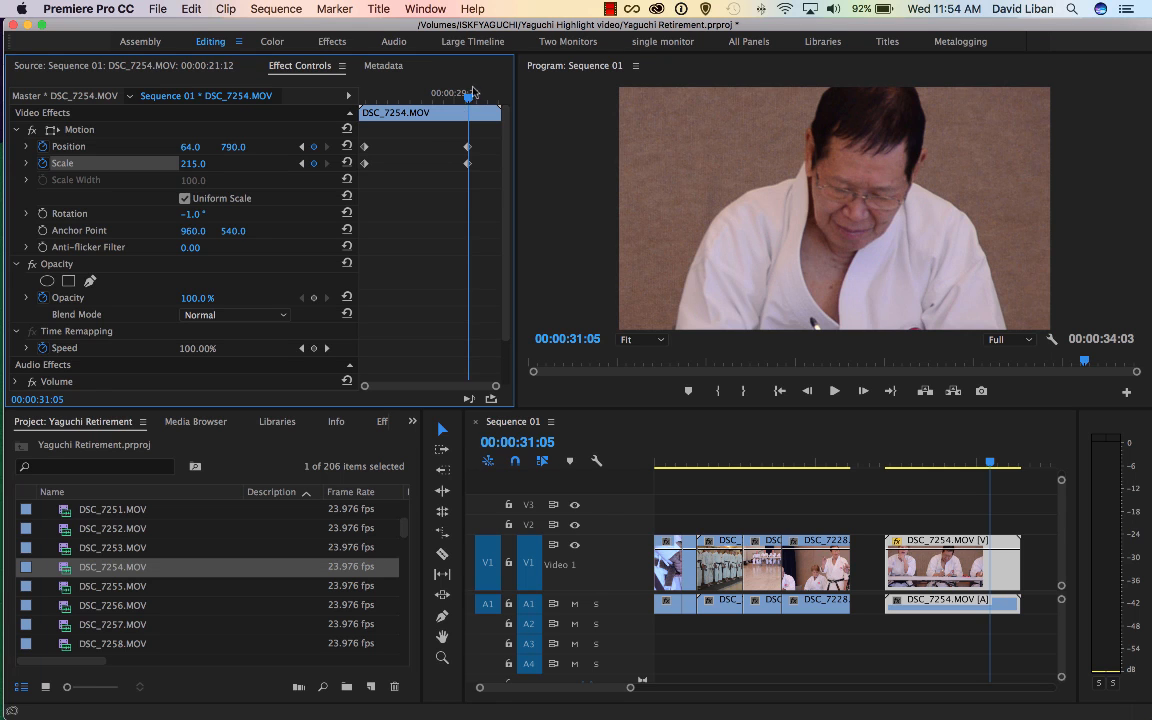
# Play back the animated zoom on the DSC_7254.MOV clip from its start at 00:00:21:12.
pyautogui.moveTo(468, 97); pyautogui.dragTo(358, 100)
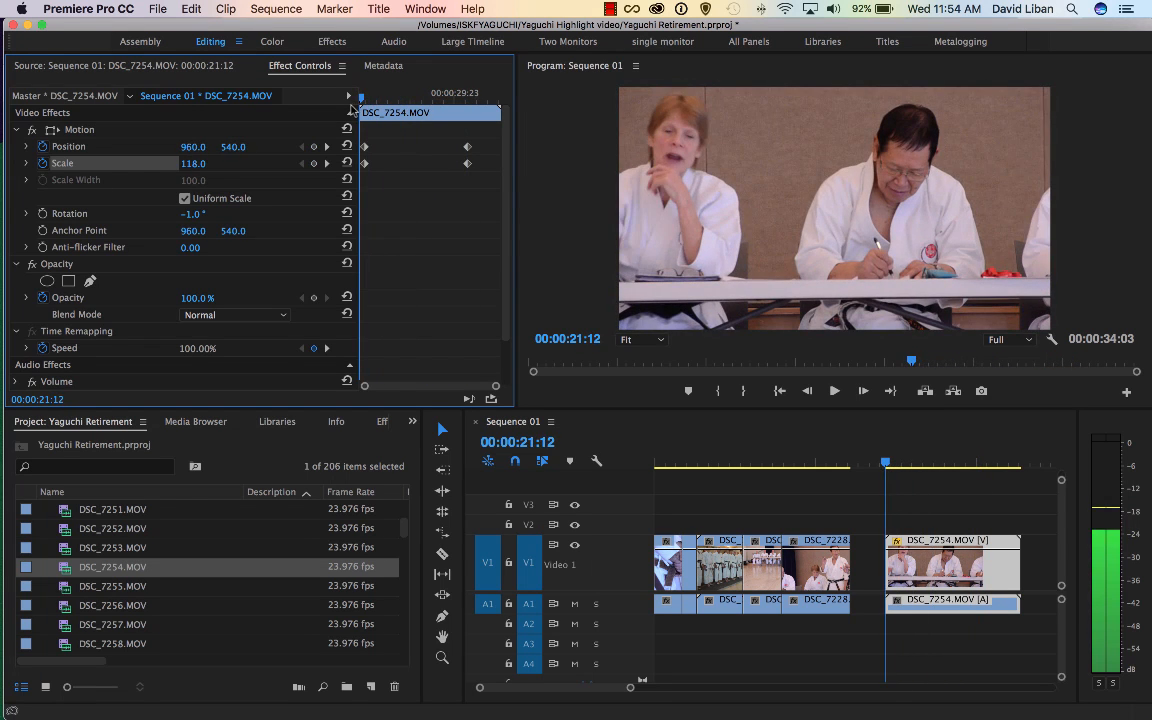
pyautogui.press('space')
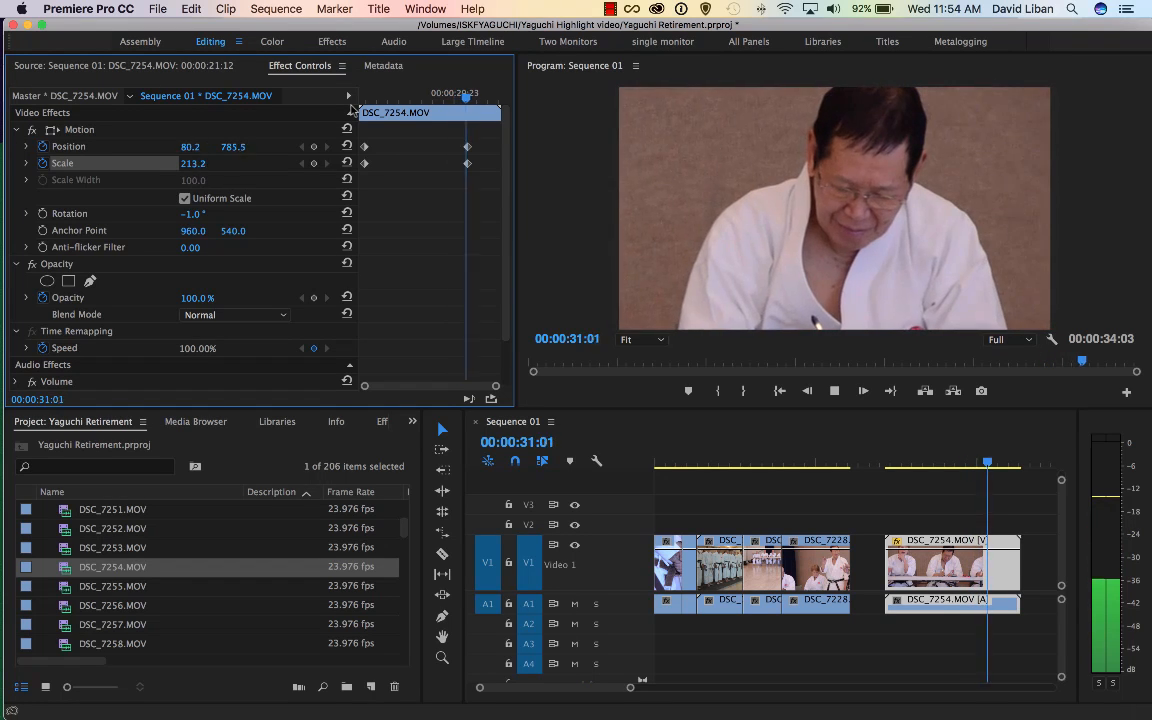
pyautogui.press('space')
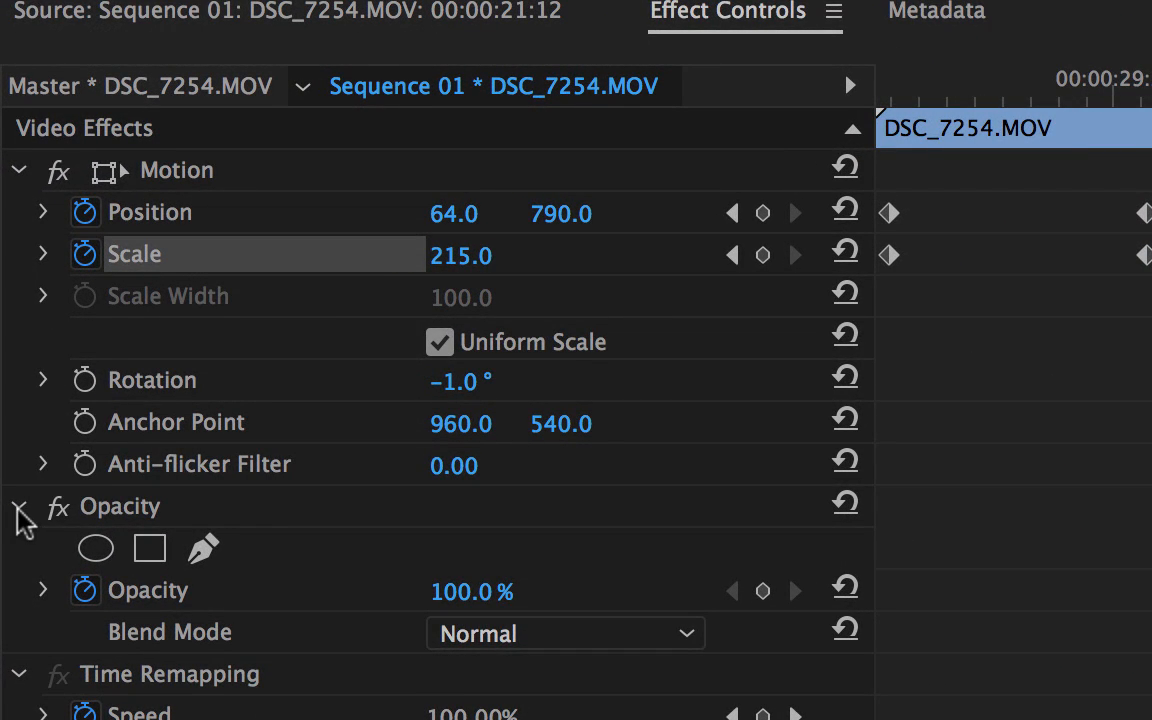
# Set the DSC_7254.MOV clip's Opacity to 37% at 00:00:31:18.
pyautogui.click(24, 174)
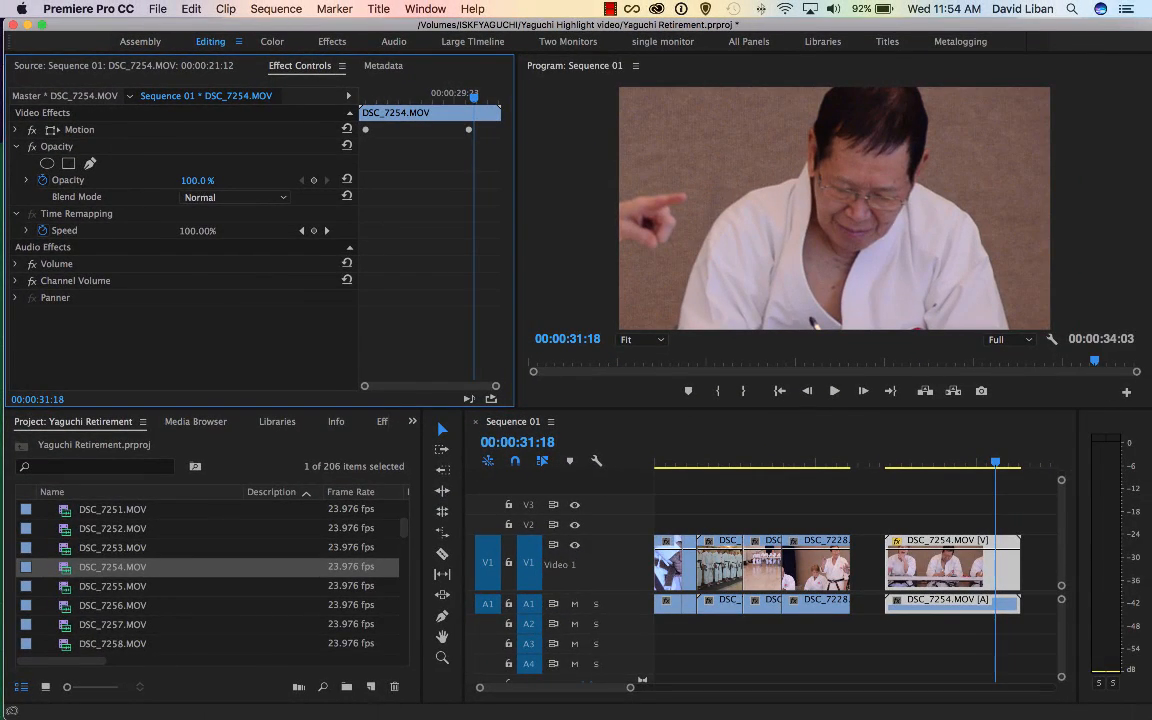
pyautogui.moveTo(197, 181); pyautogui.dragTo(141, 181)
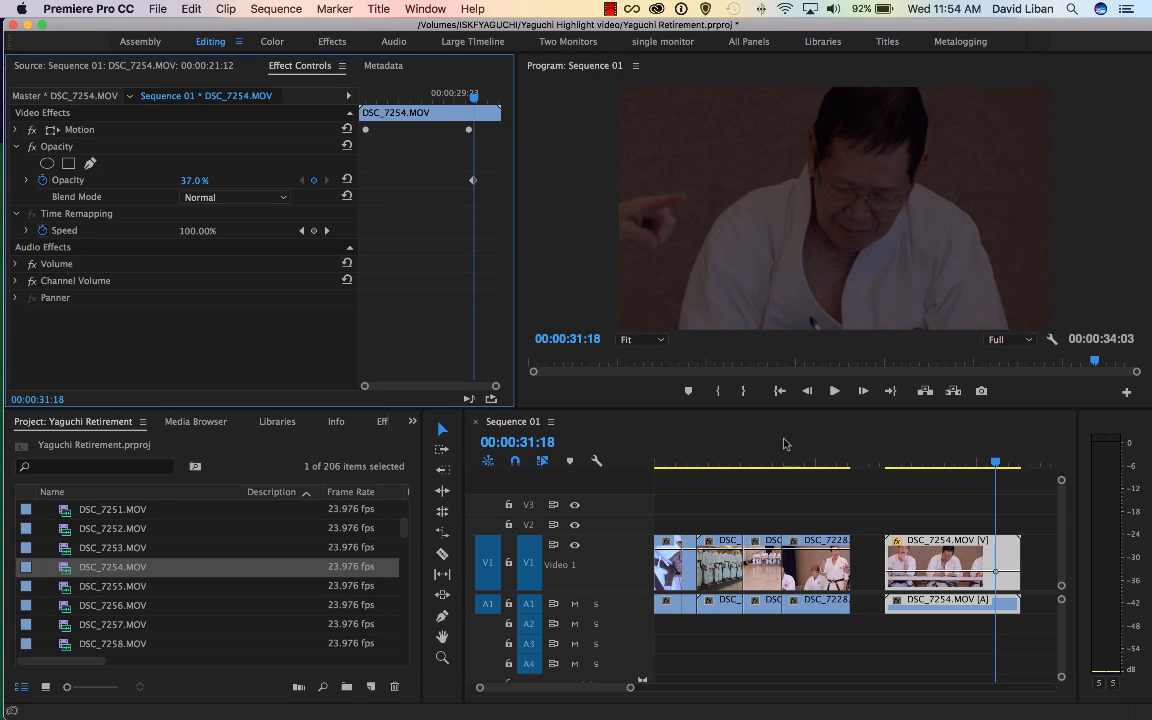
# Move the DSC_7254.MOV clip onto V2 above the DSC_7228 clip and set its Opacity to 80% at 00:00:14:12.
pyautogui.moveTo(918, 552); pyautogui.dragTo(815, 460)
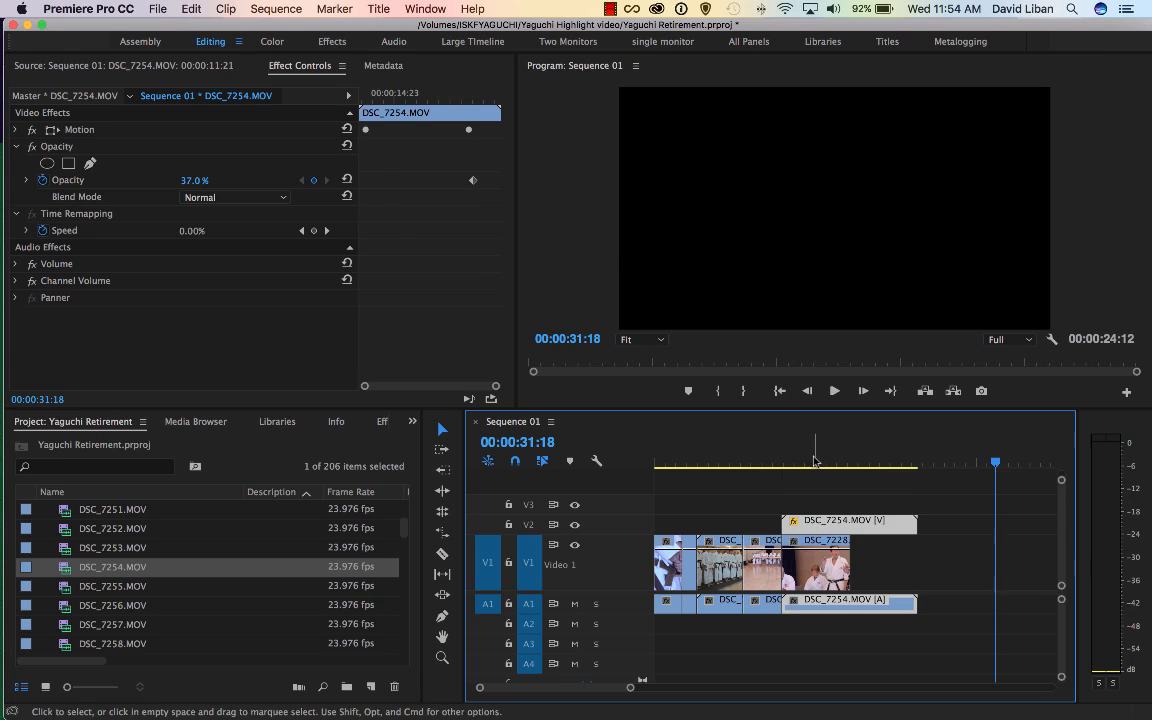
pyautogui.click(814, 461)
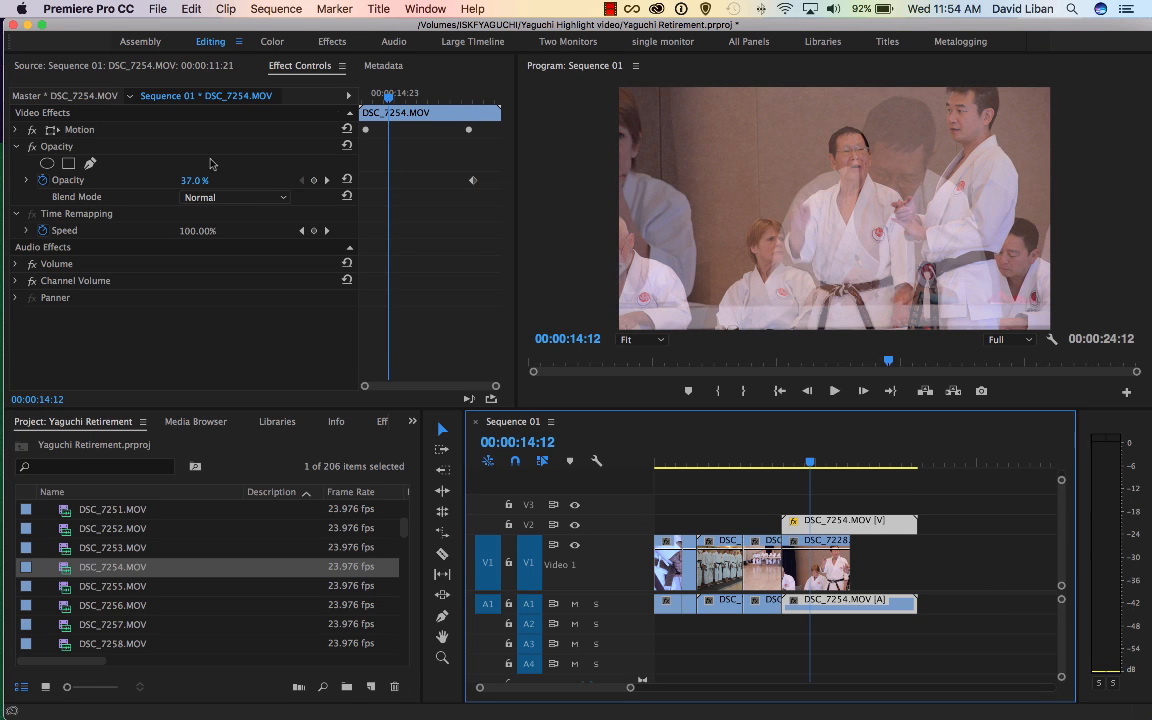
pyautogui.moveTo(183, 185); pyautogui.dragTo(220, 185)
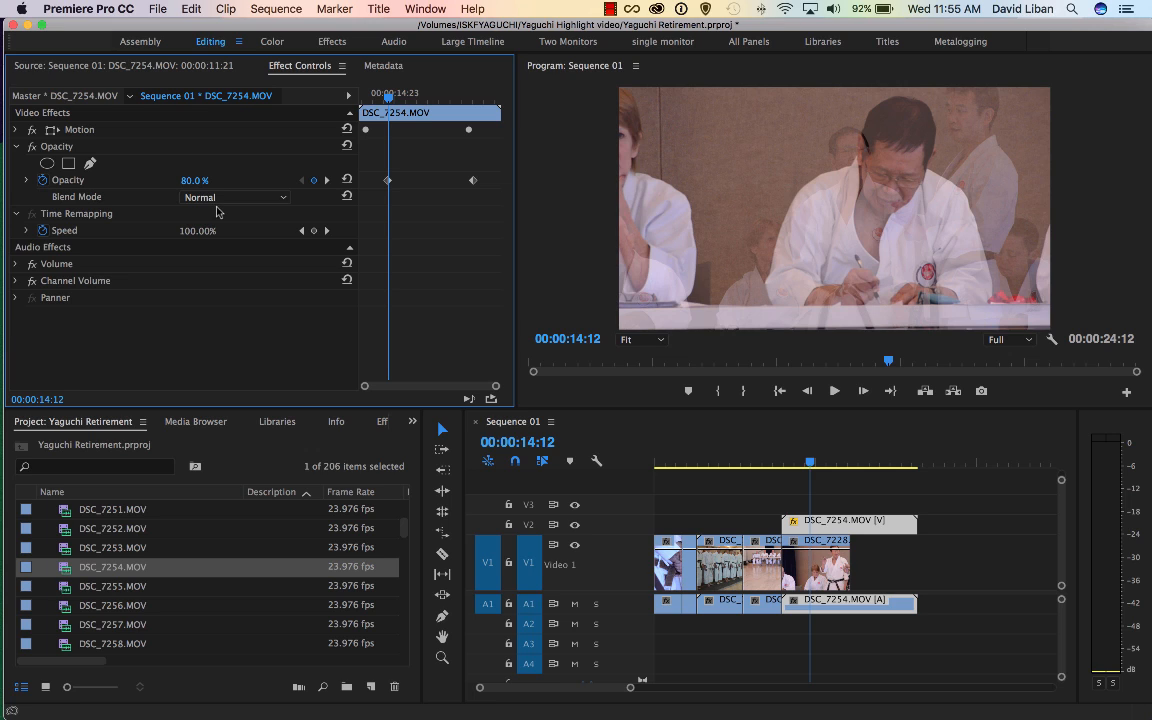
# Examine the Volume and Channel Volume audio effect settings of the DSC_7254.MOV clip.
pyautogui.click(15, 264)
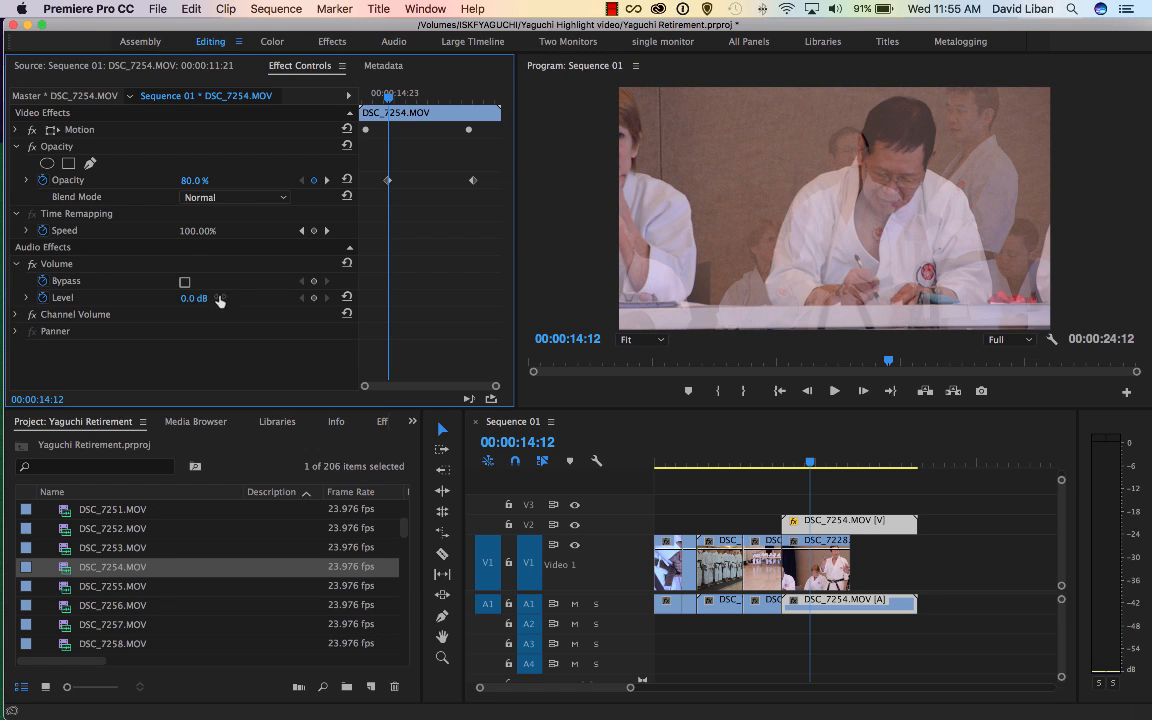
pyautogui.click(16, 316)
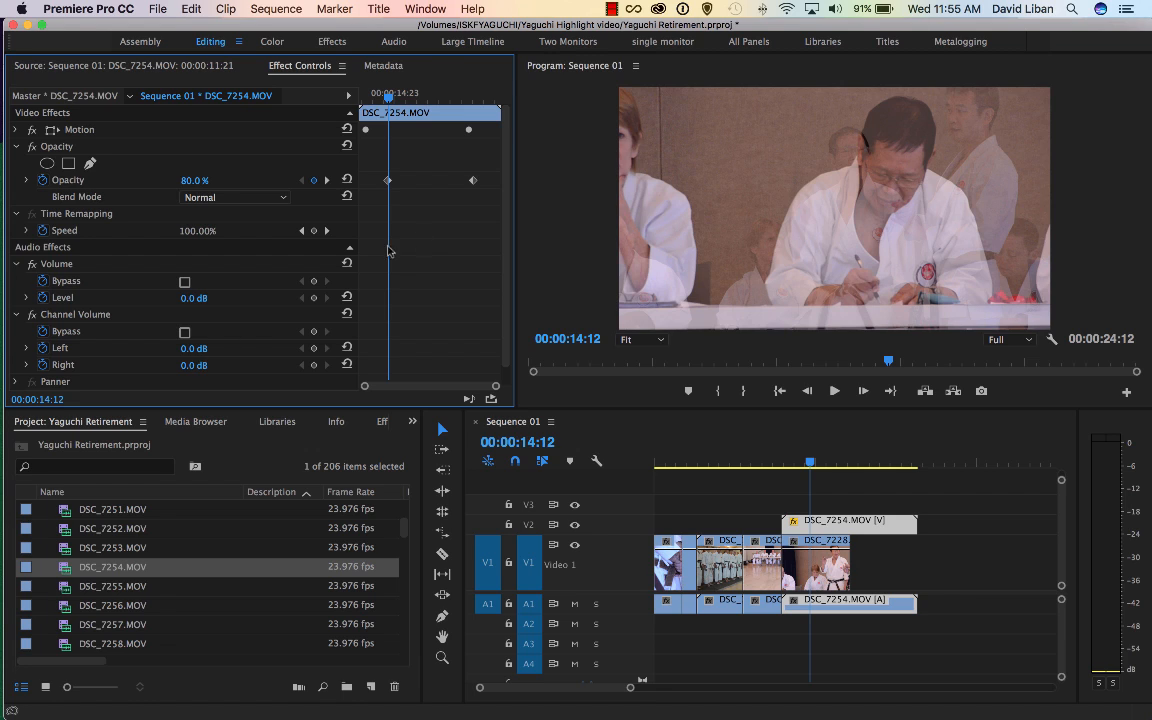
pyautogui.scroll(-1, 277, 295)
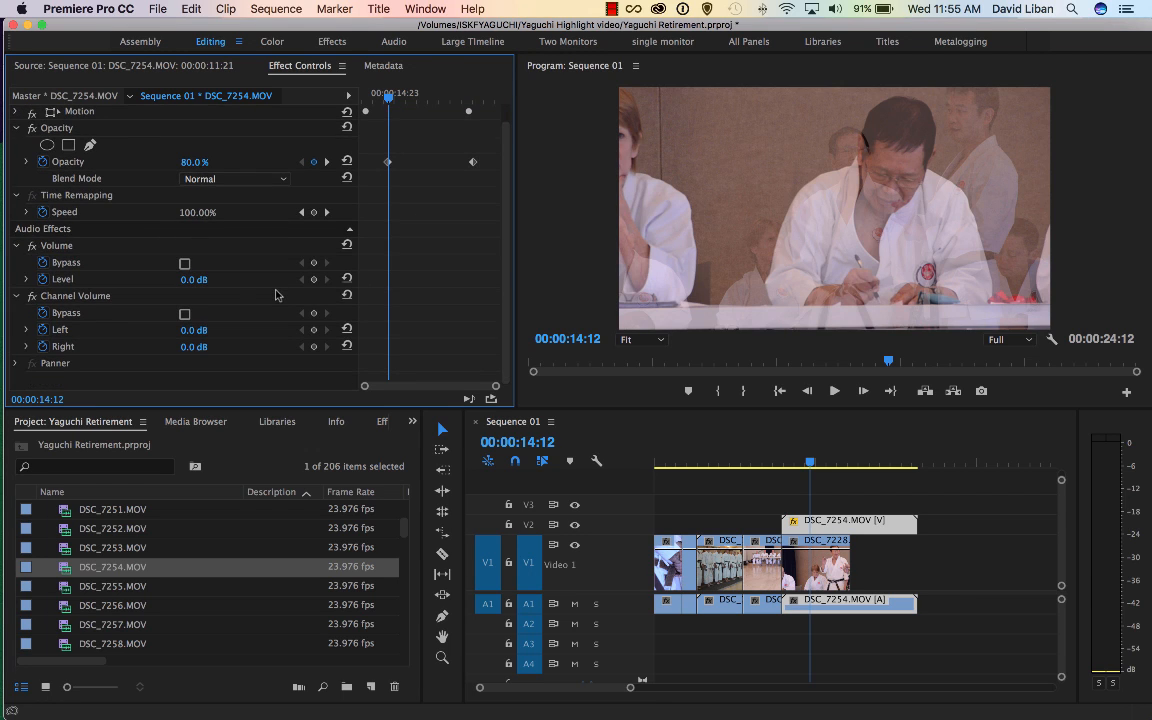
# Expand and examine the Panner audio effect of the DSC_7254.MOV clip.
pyautogui.click(17, 364)
pyautogui.scroll(-1, 185, 352)
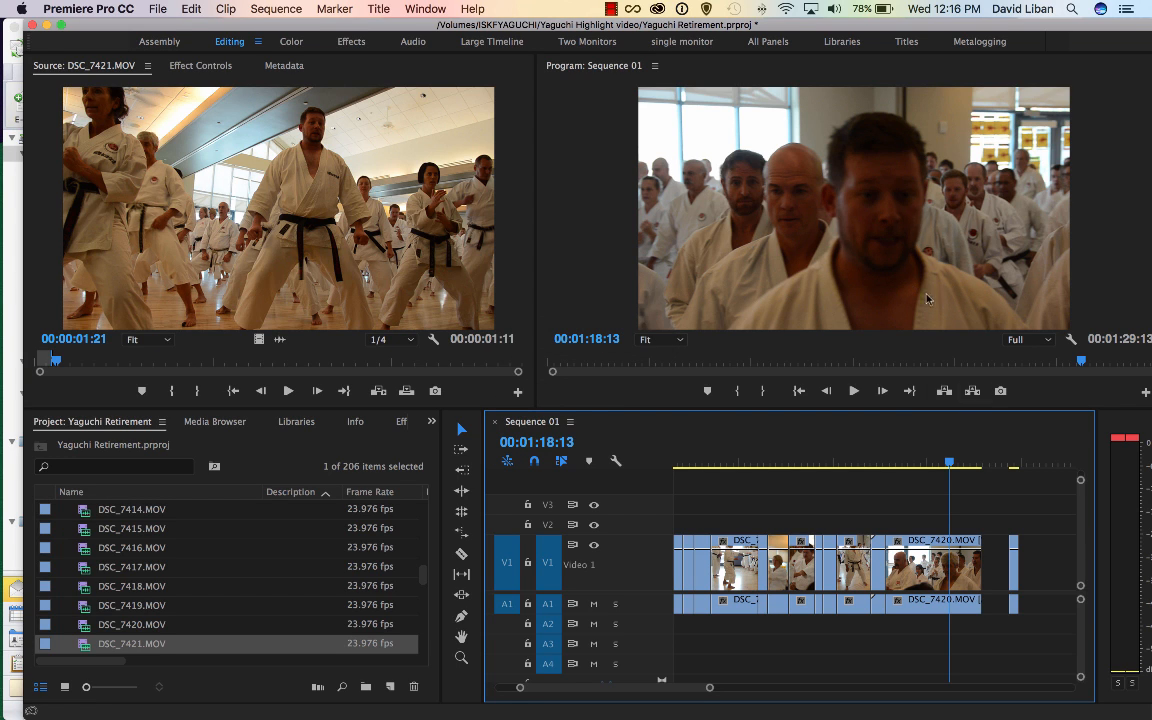
# Play back the DSC_7420.MOV clip in the sequence from 00:01:17:07.
pyautogui.moveTo(949, 463); pyautogui.dragTo(941, 462)
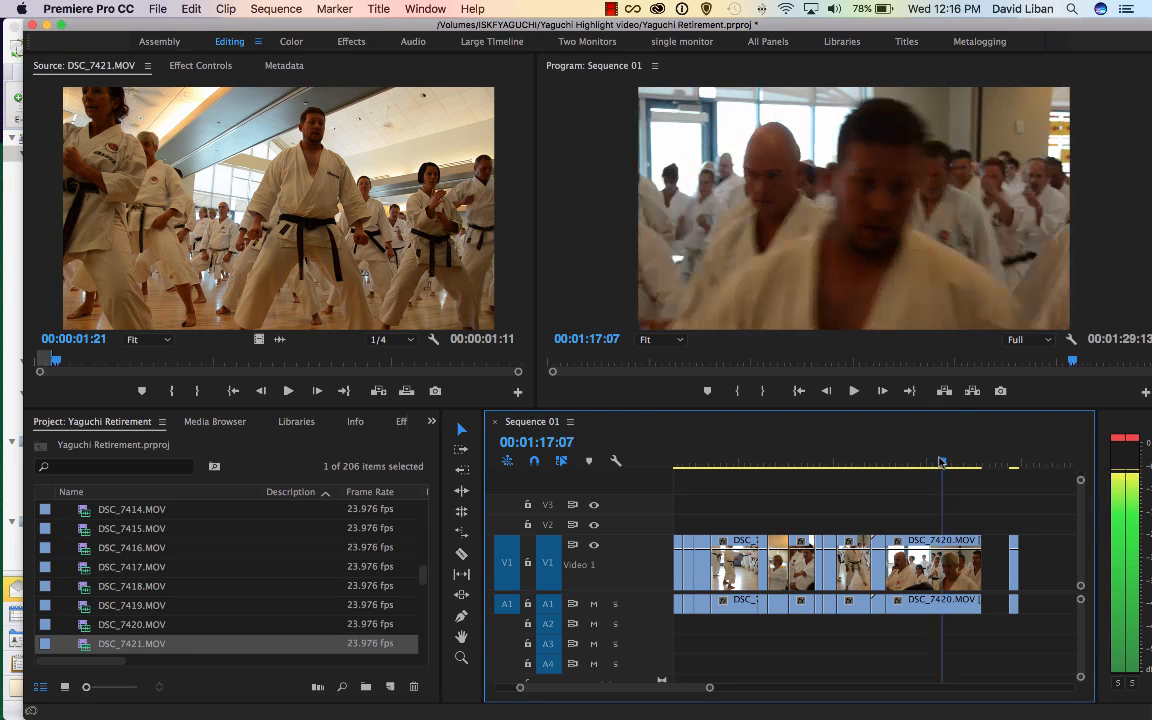
pyautogui.press('space')
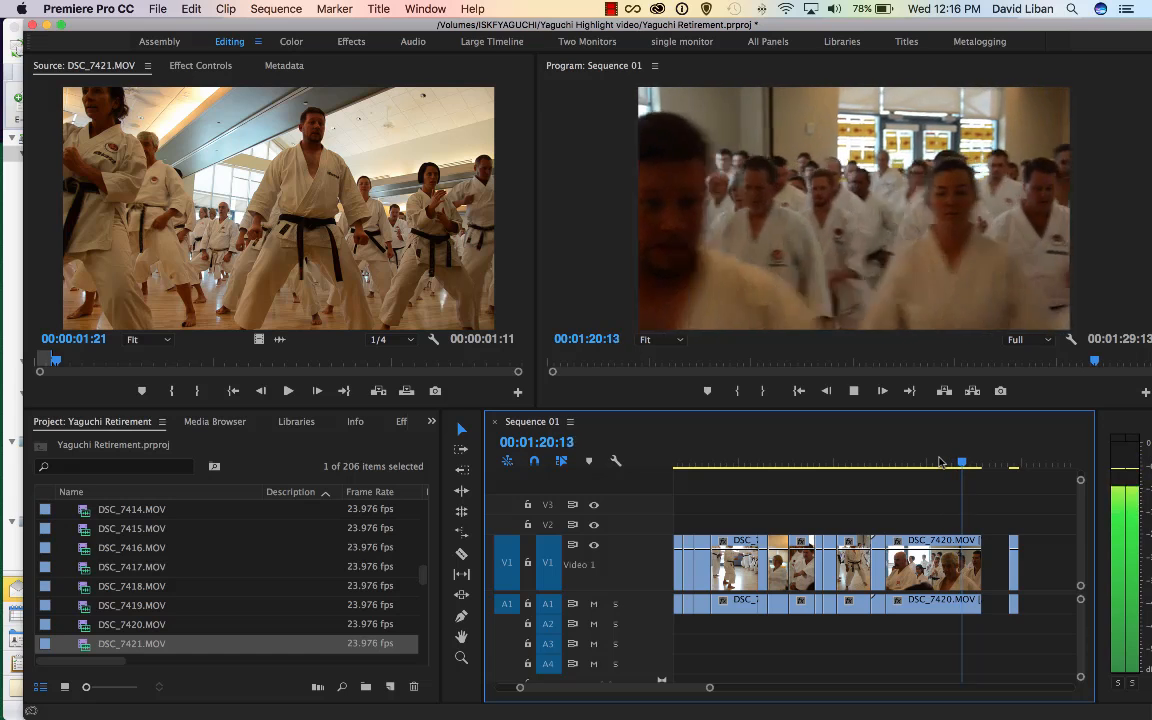
pyautogui.press('space')
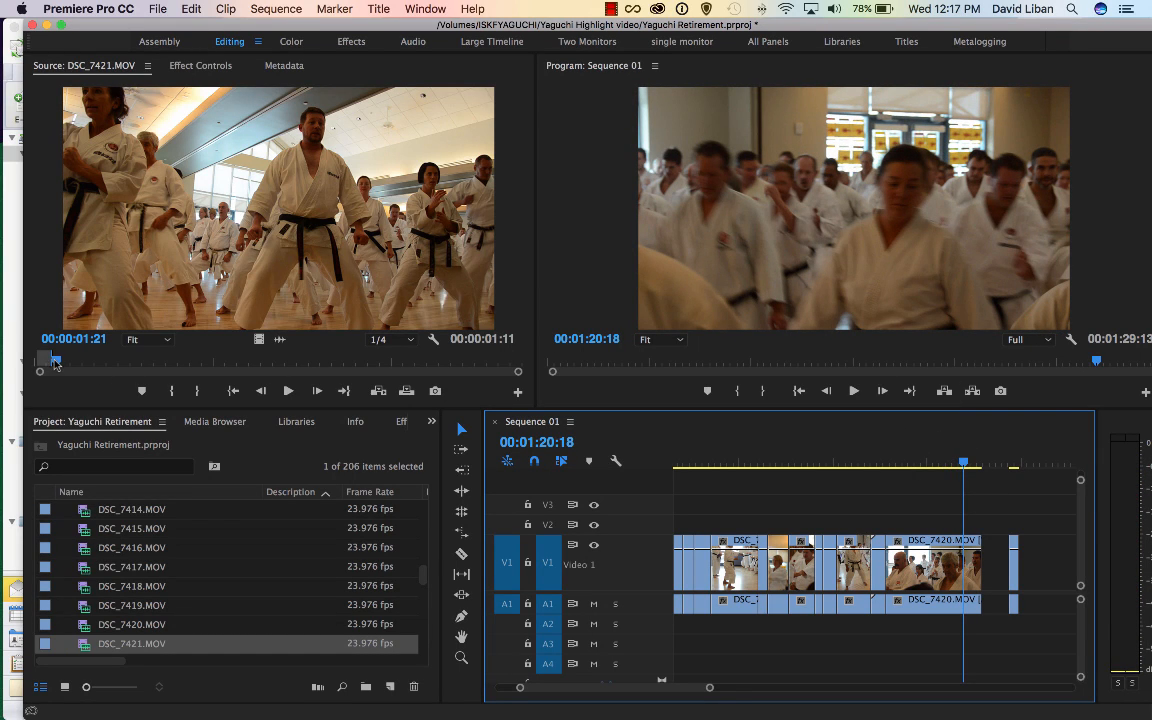
# Preview the DSC_7421.MOV source clip and return its playhead to 00:00:00:00.
pyautogui.moveTo(55, 365); pyautogui.dragTo(40, 362)
pyautogui.click(287, 396)
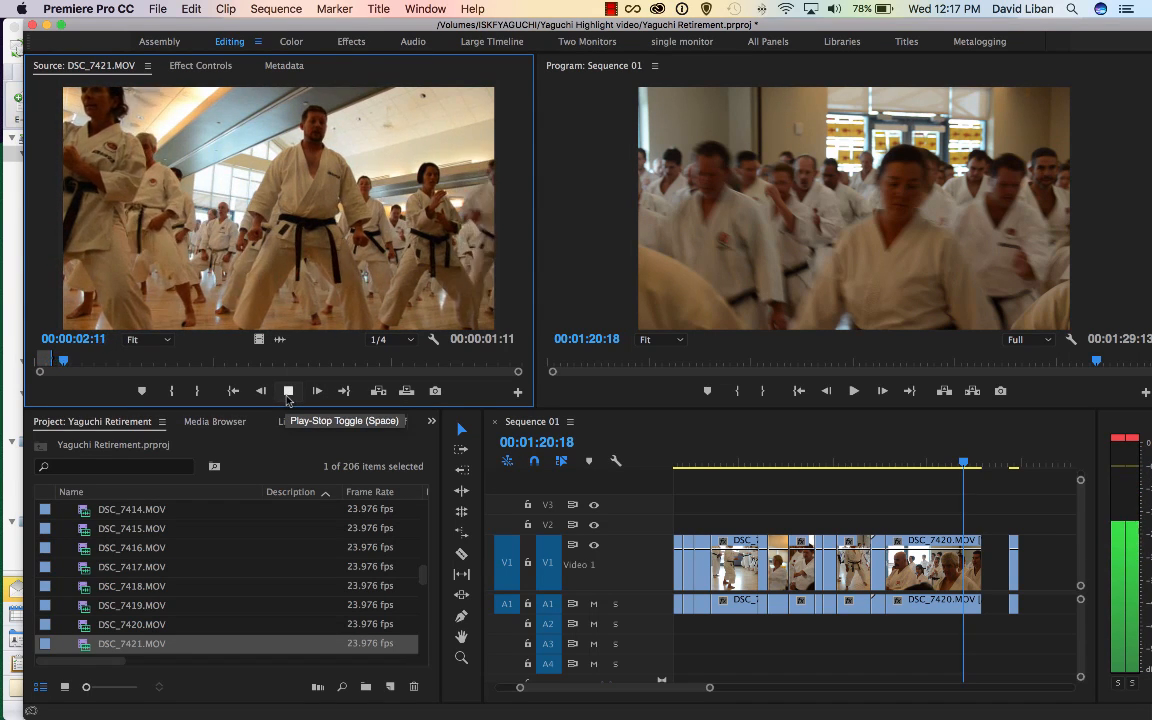
pyautogui.click(287, 398)
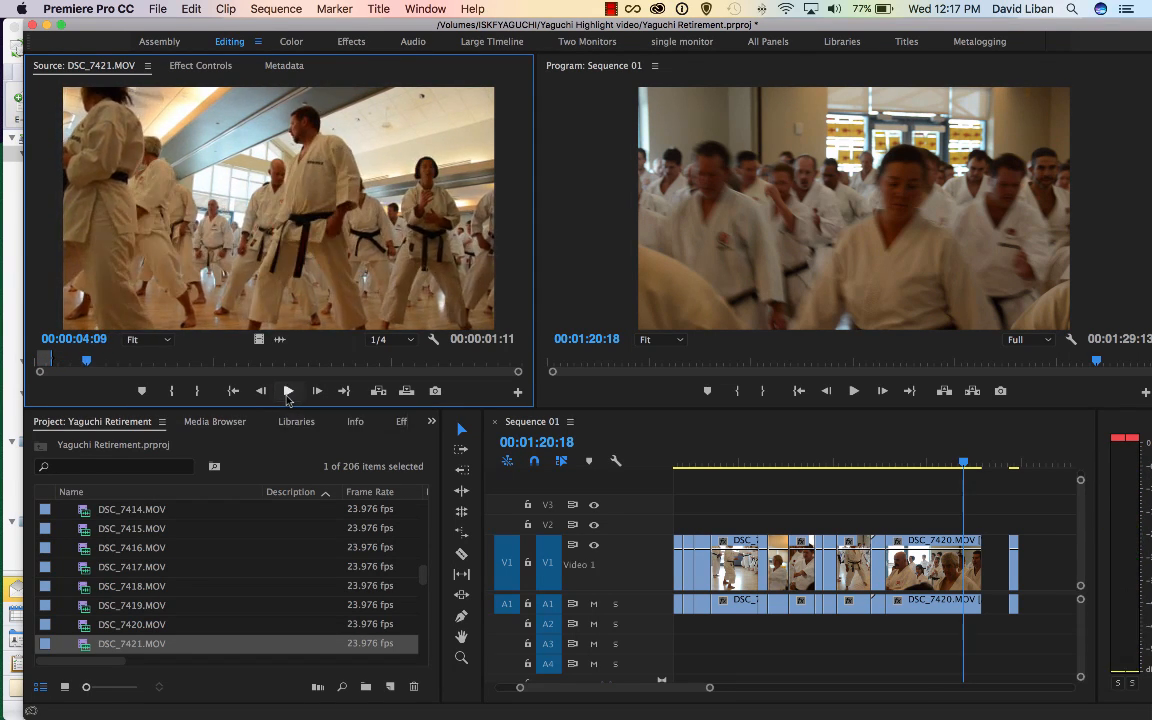
pyautogui.moveTo(86, 362); pyautogui.dragTo(40, 361)
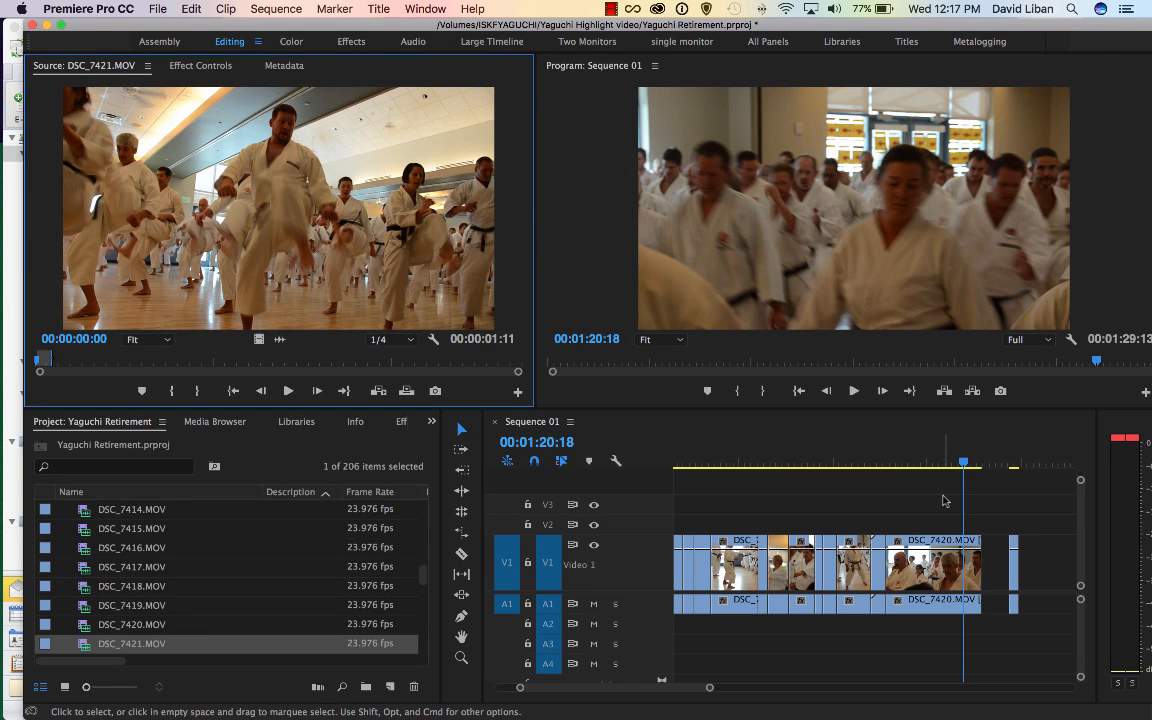
# Mark a sequence In point at 00:01:17:06 within the DSC_7420.MOV clip and insert the DSC_7421.MOV source clip there.
pyautogui.click(966, 466)
pyautogui.moveTo(966, 466); pyautogui.dragTo(943, 468)
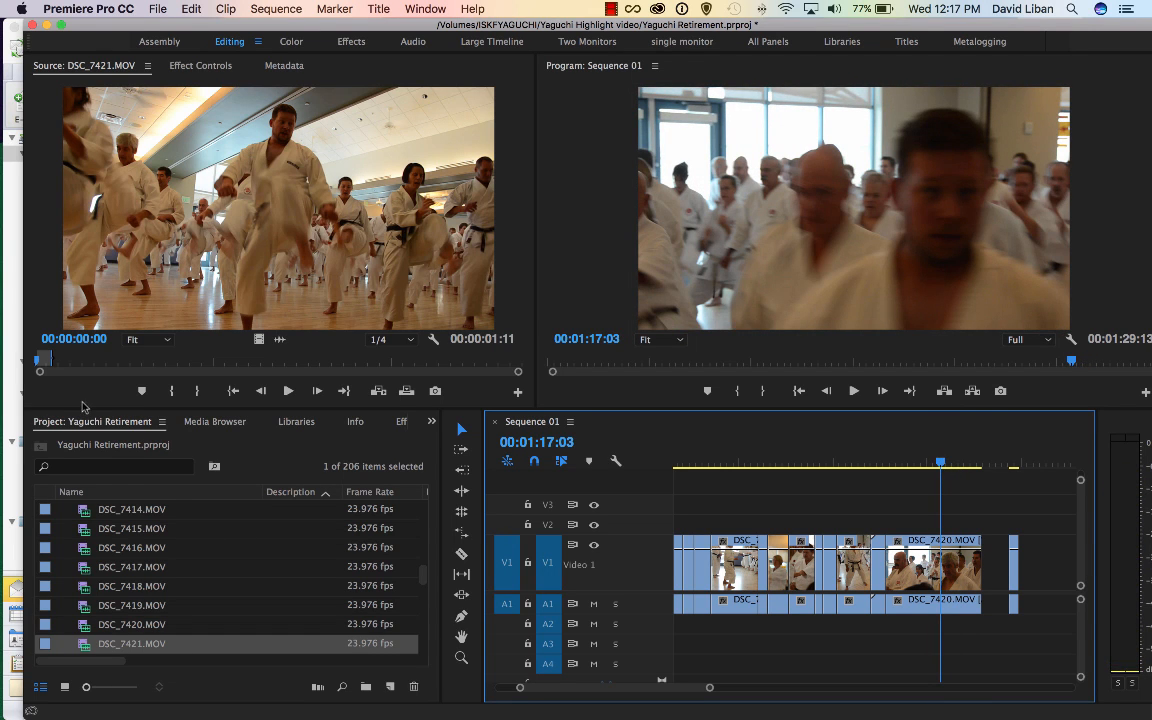
pyautogui.click(38, 361)
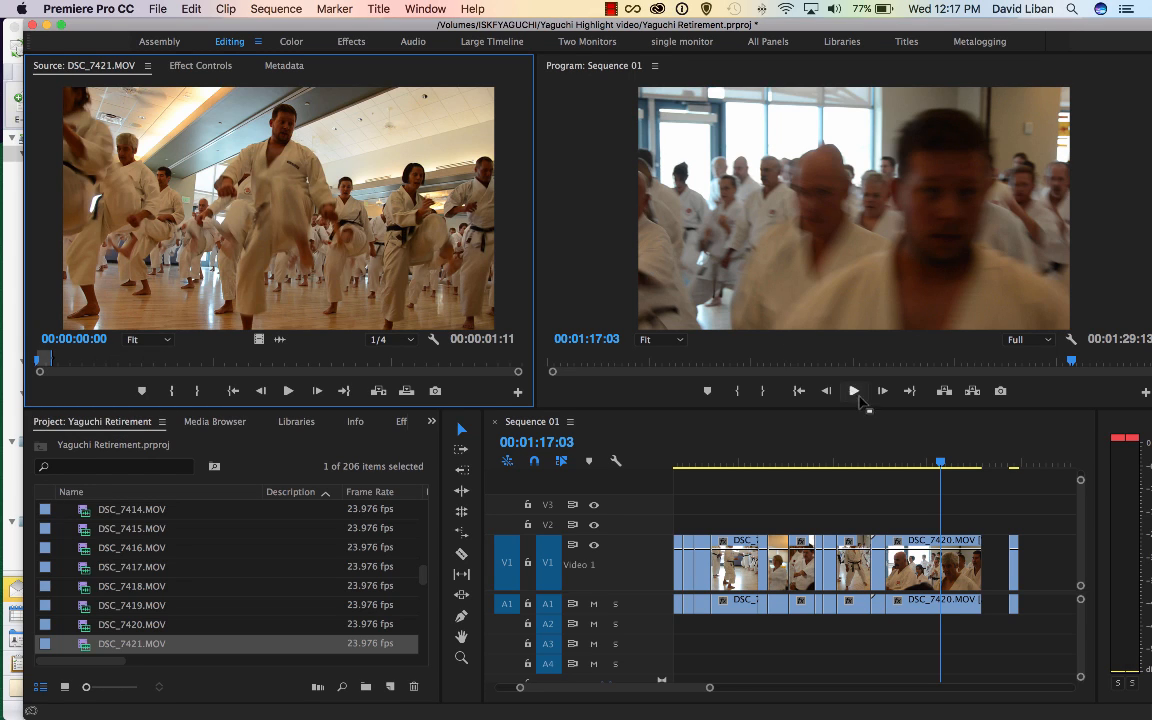
pyautogui.click(939, 462)
pyautogui.moveTo(939, 462); pyautogui.dragTo(921, 464)
pyautogui.press('space')
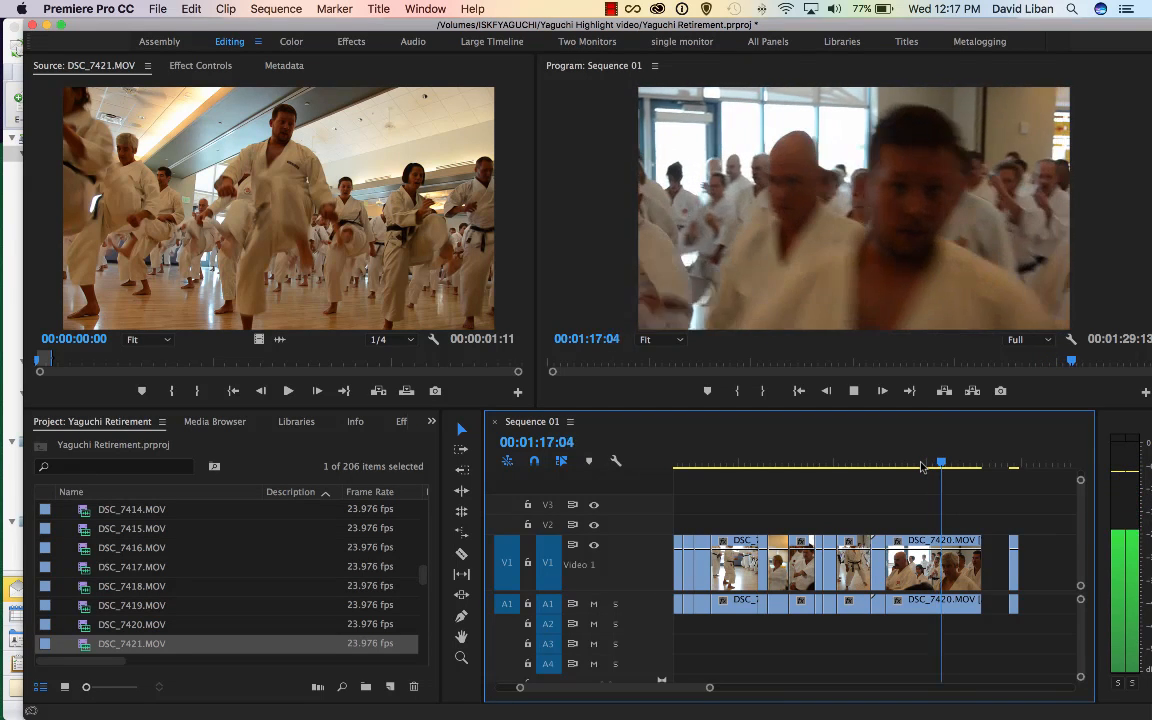
pyautogui.press('space')
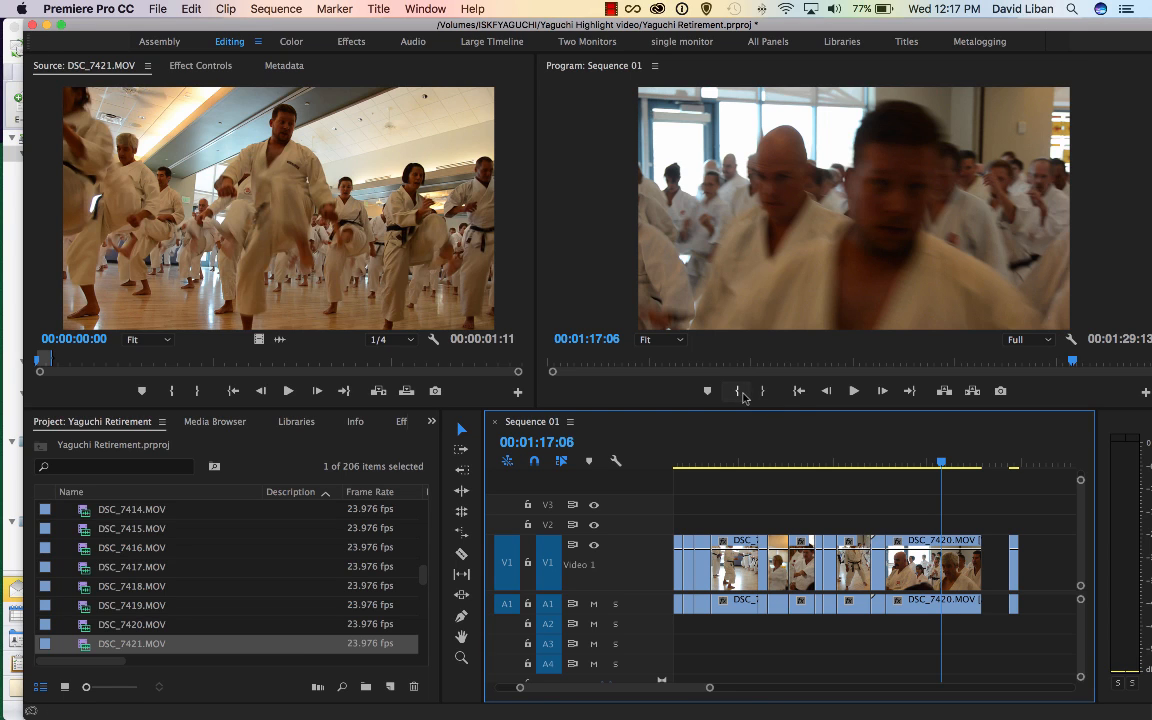
pyautogui.click(739, 392)
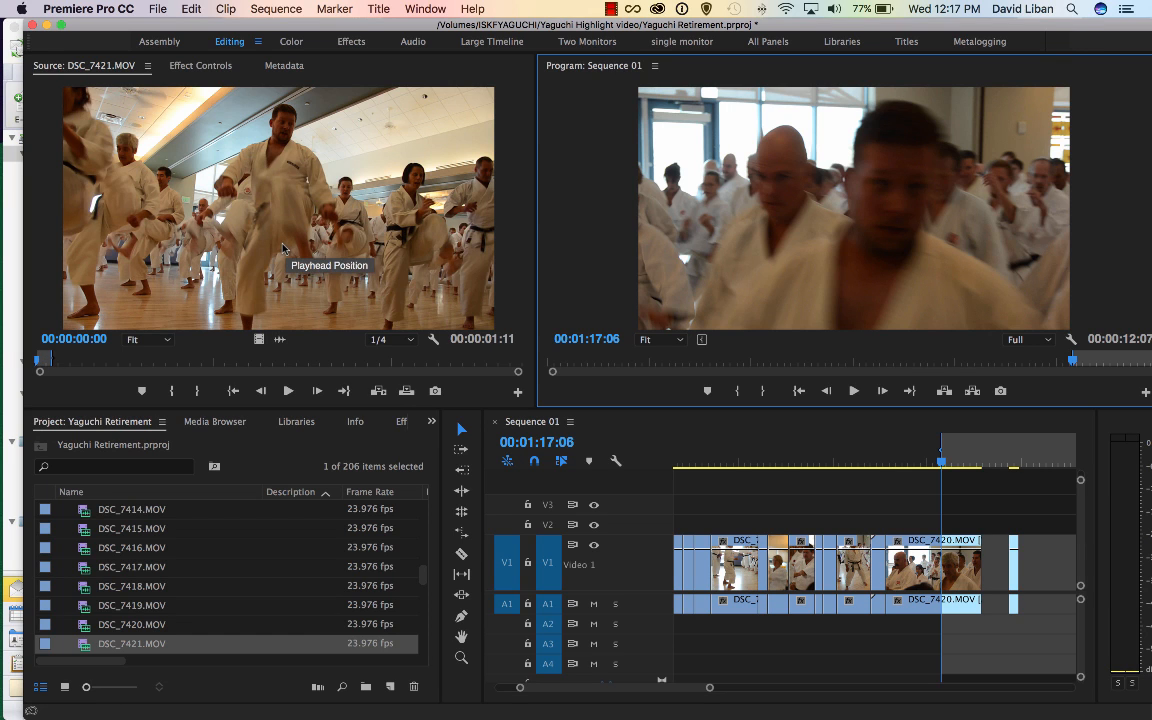
pyautogui.moveTo(258, 220); pyautogui.dragTo(818, 193)
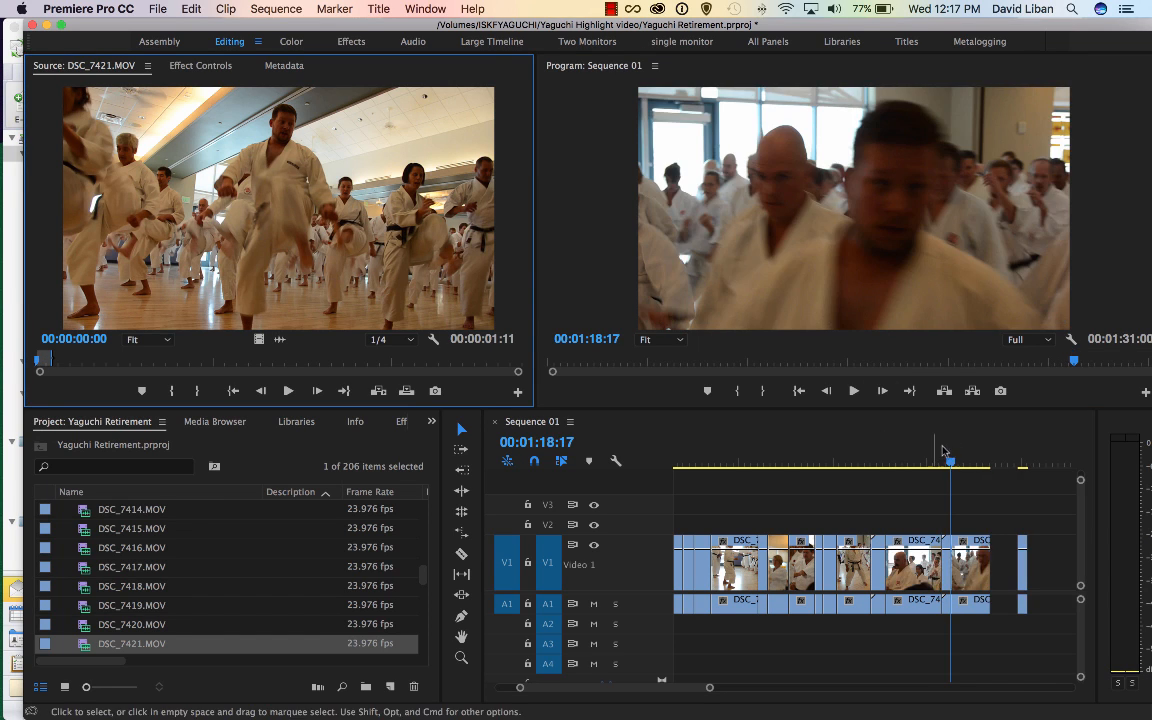
# Play back the cut into the inserted DSC_7421.MOV clip and return the playhead to 00:01:16:12.
pyautogui.moveTo(951, 461); pyautogui.dragTo(938, 462)
pyautogui.press('space')
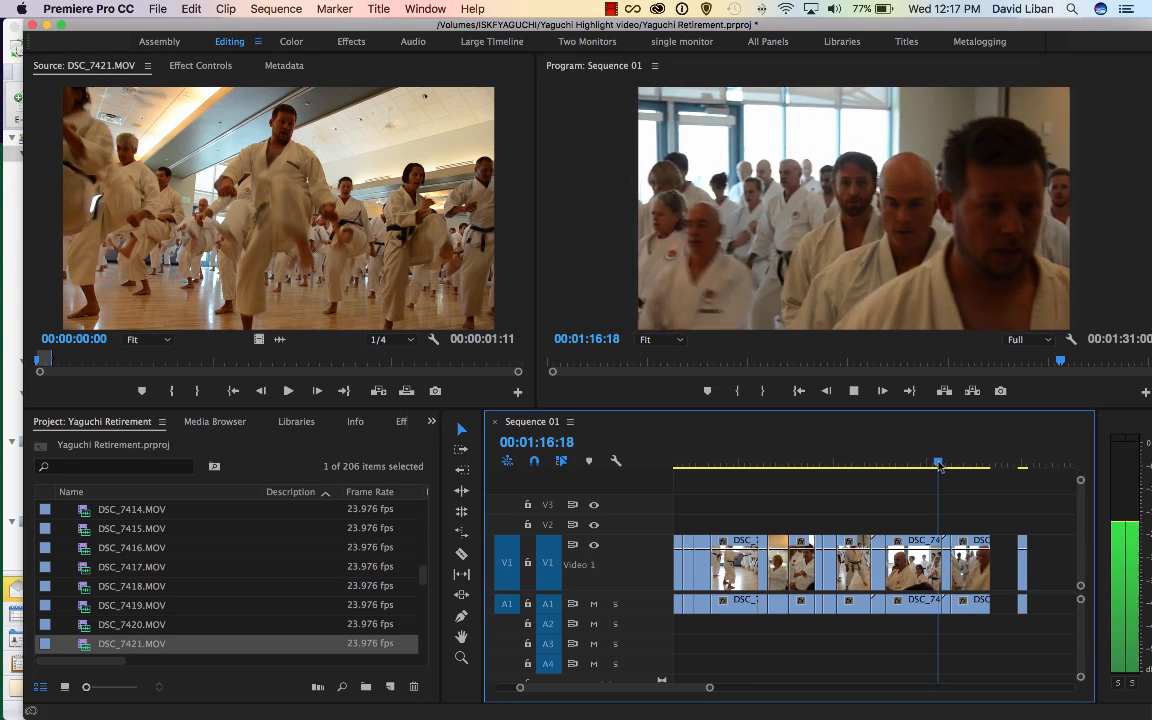
pyautogui.press('space')
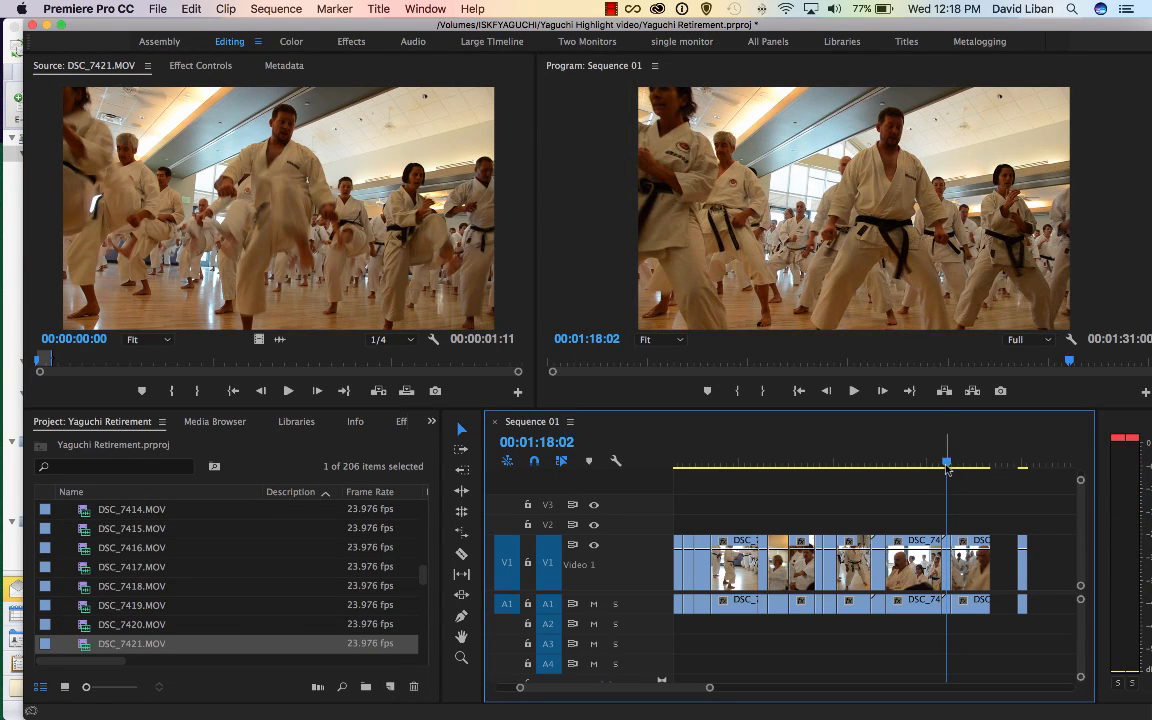
pyautogui.moveTo(944, 466); pyautogui.dragTo(936, 466)
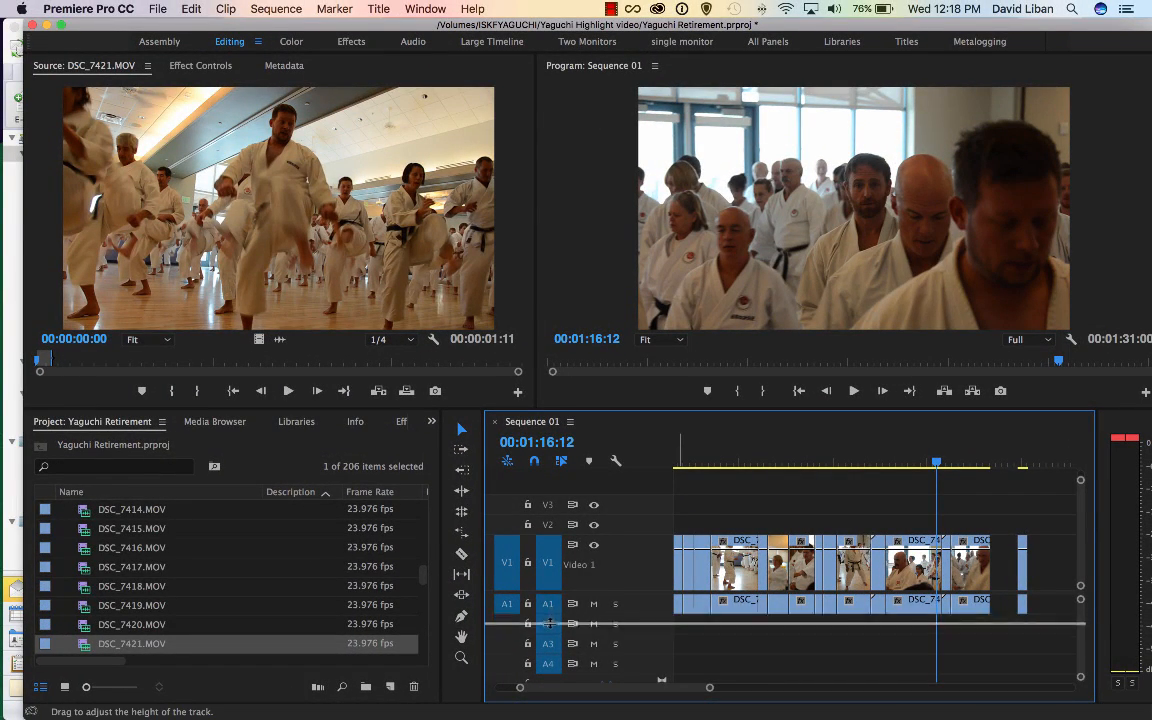
# Increase the height of audio track A1, unlink the inserted DSC_7421.MOV clip and delete its audio.
pyautogui.moveTo(549, 611); pyautogui.dragTo(549, 628)
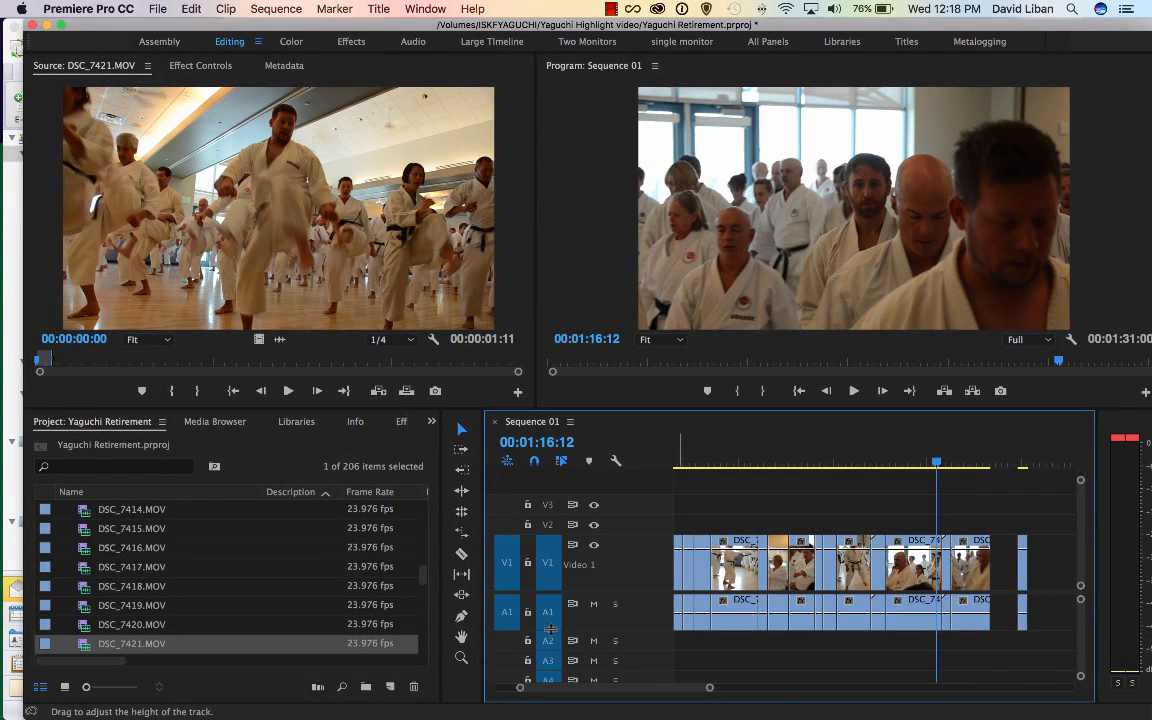
pyautogui.rightClick(945, 627)
pyautogui.scroll(-5, 849, 667)
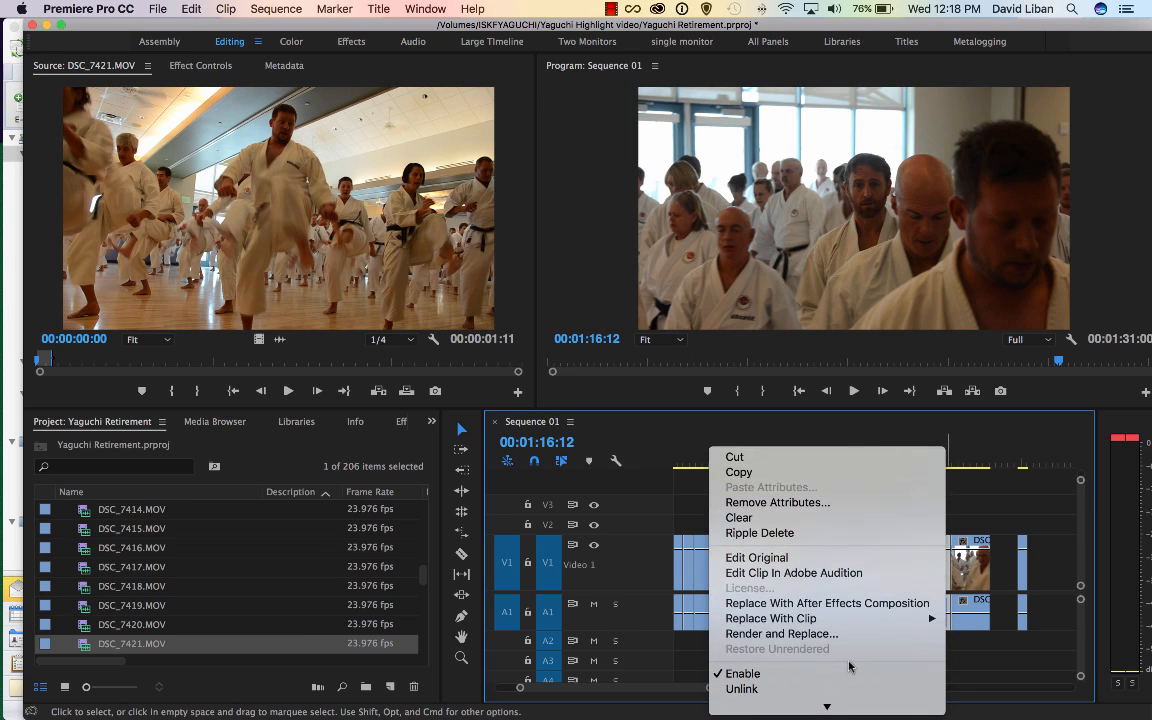
pyautogui.scroll(-3, 849, 667)
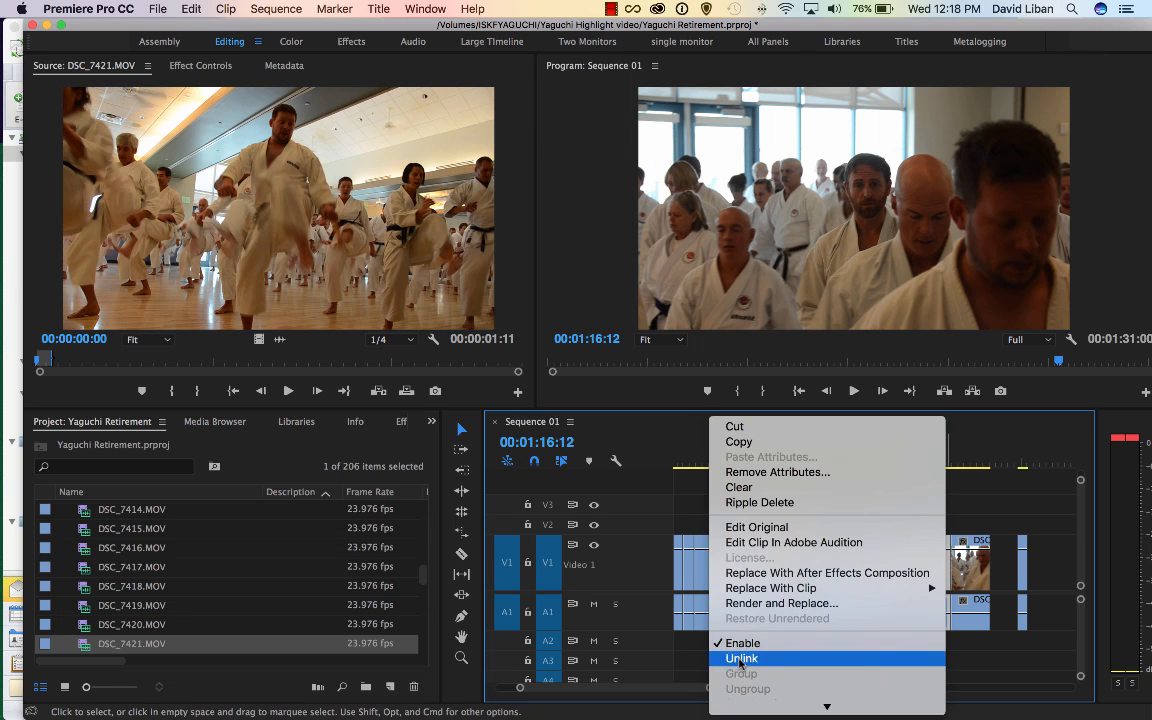
pyautogui.click(855, 663)
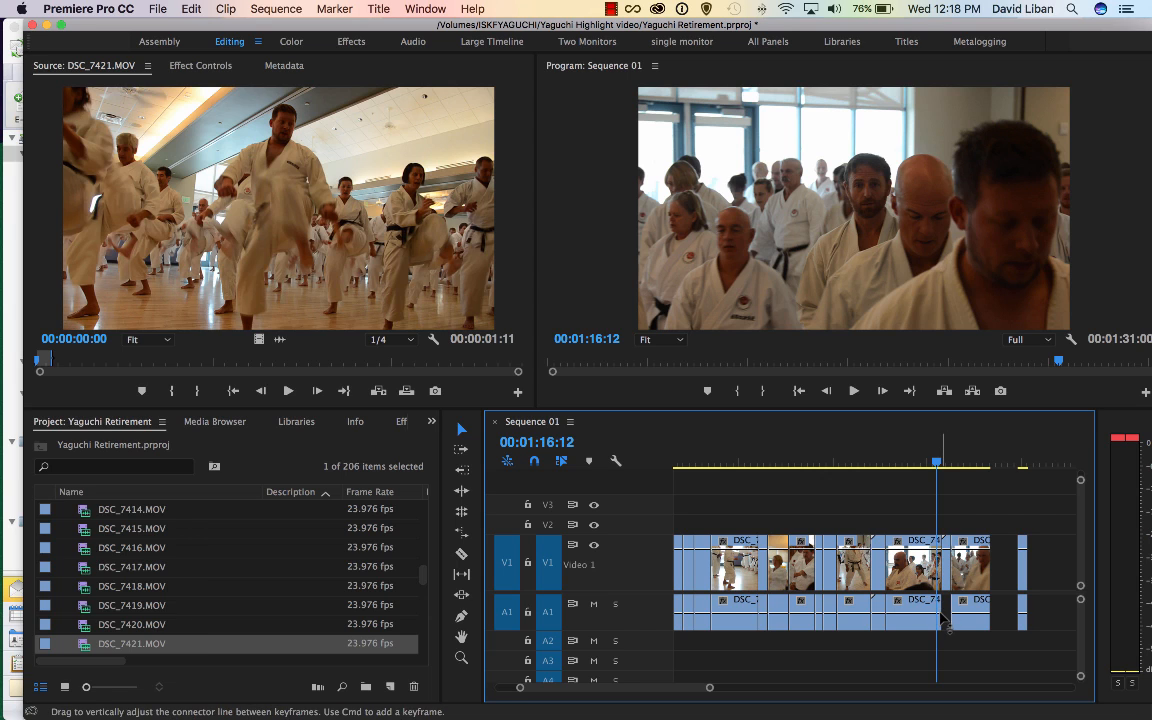
# Unlink the DSC_7420.MOV segment after the inserted clip and delete its audio.
pyautogui.click(970, 625)
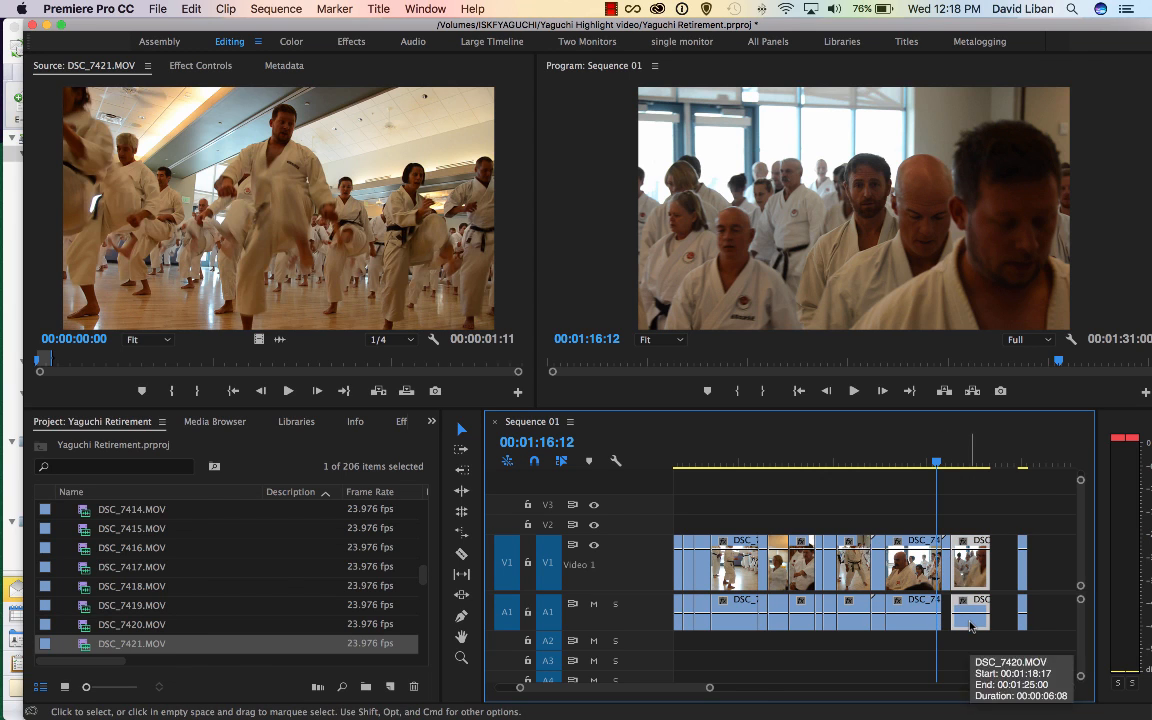
pyautogui.rightClick(970, 625)
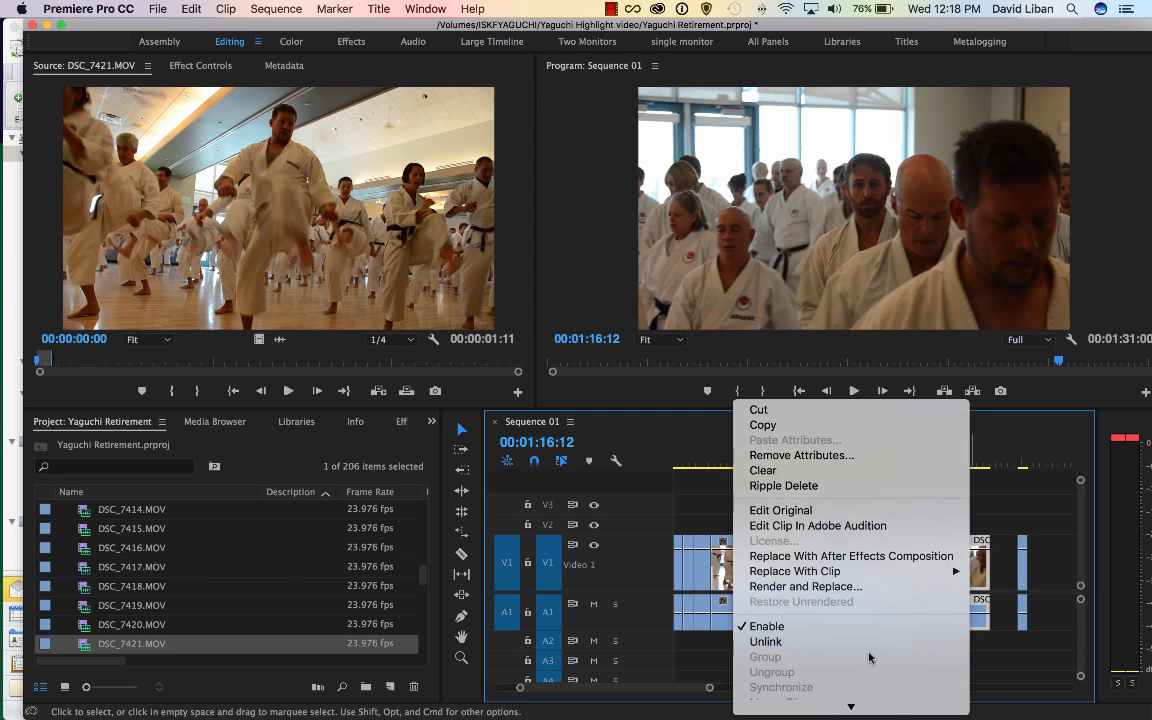
pyautogui.click(867, 642)
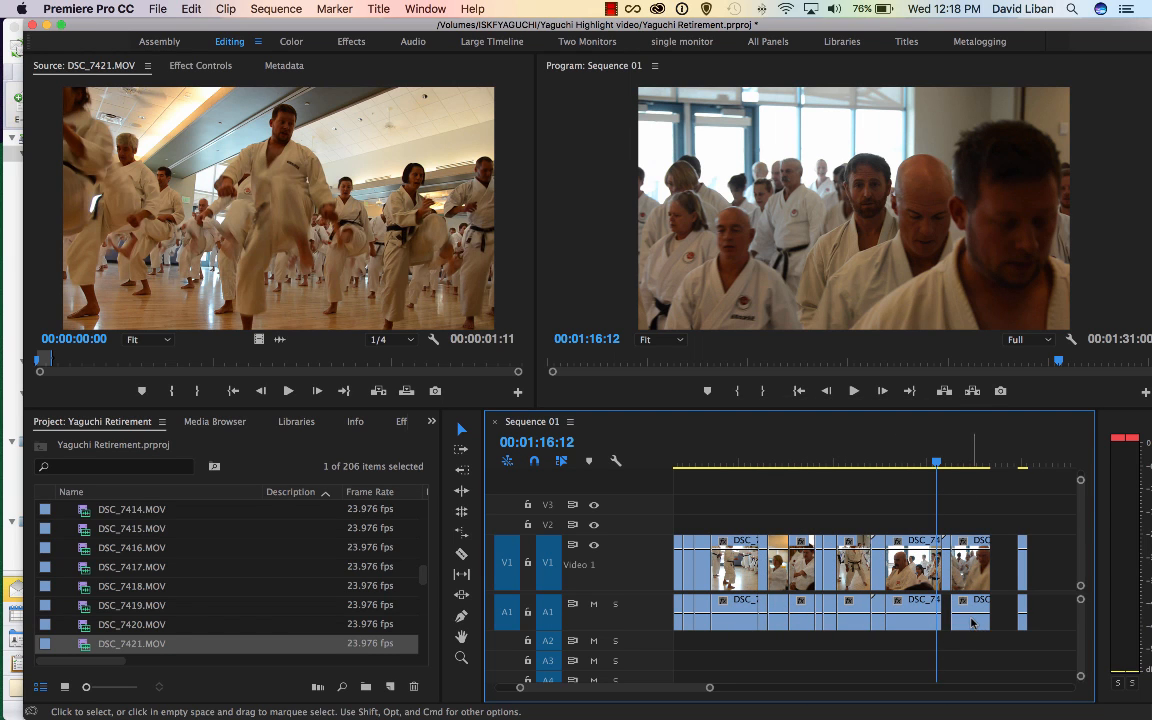
pyautogui.click(971, 623)
pyautogui.press('Delete')
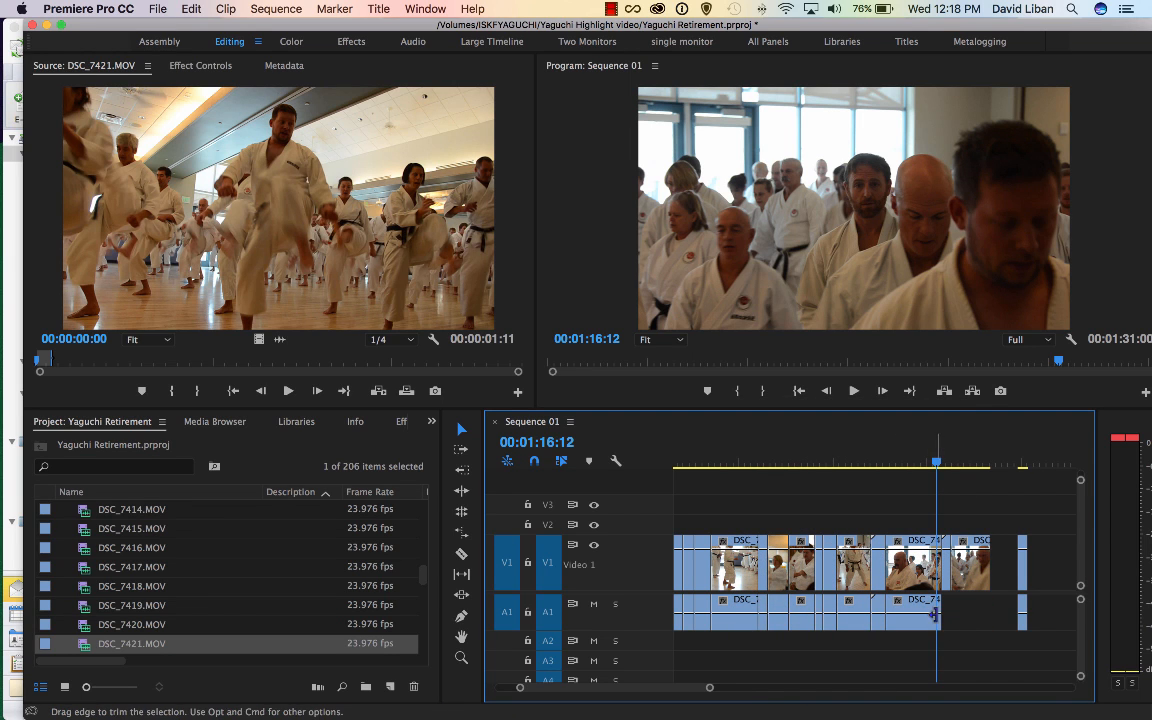
# Unlink the first DSC_7420.MOV segment and extend its audio under the inserted clip, nearly to the second segment's end.
pyautogui.moveTo(934, 614); pyautogui.dragTo(960, 615)
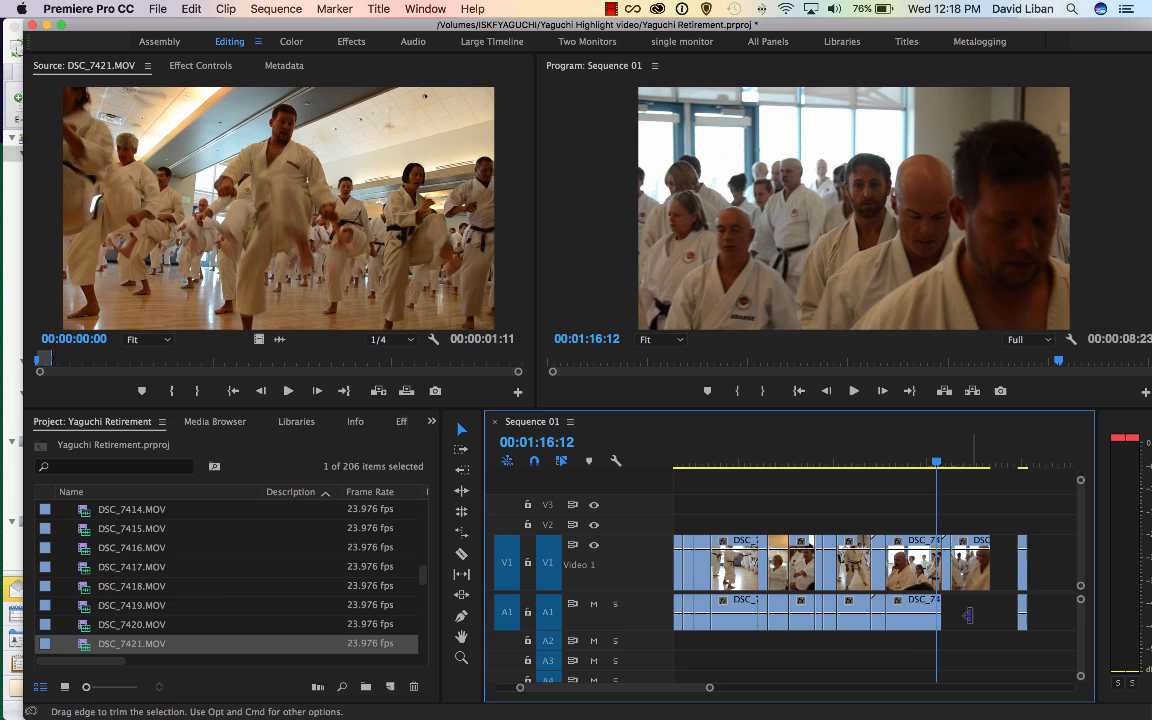
pyautogui.rightClick(918, 618)
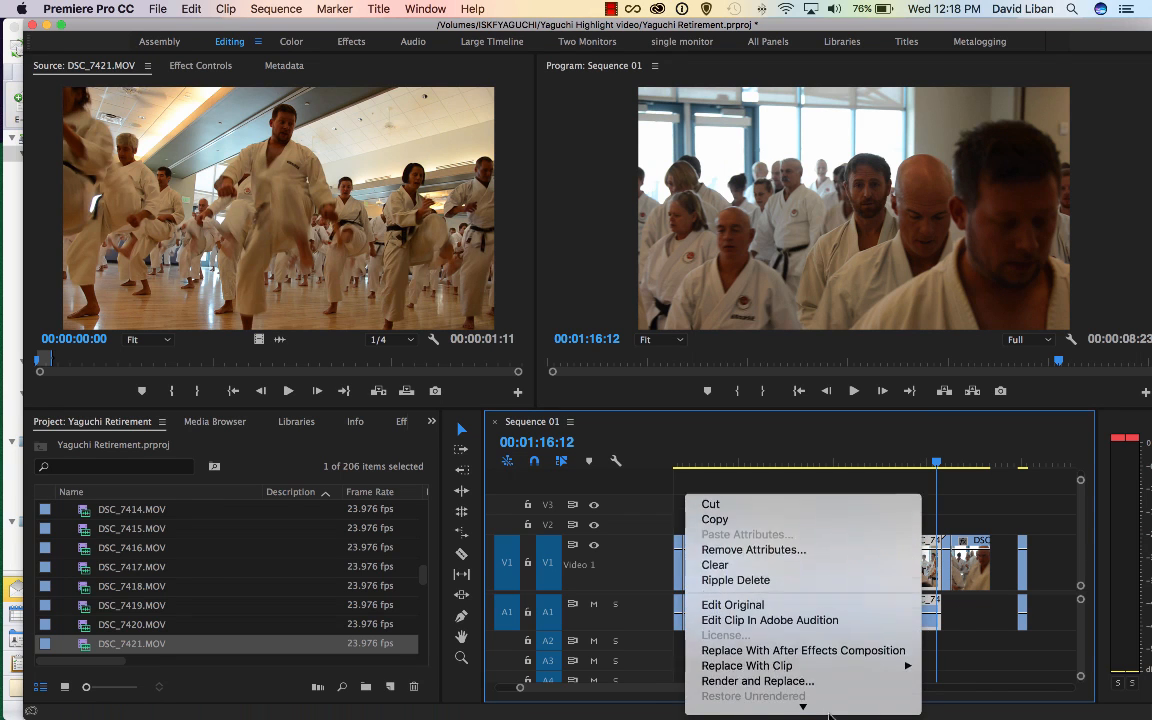
pyautogui.click(830, 692)
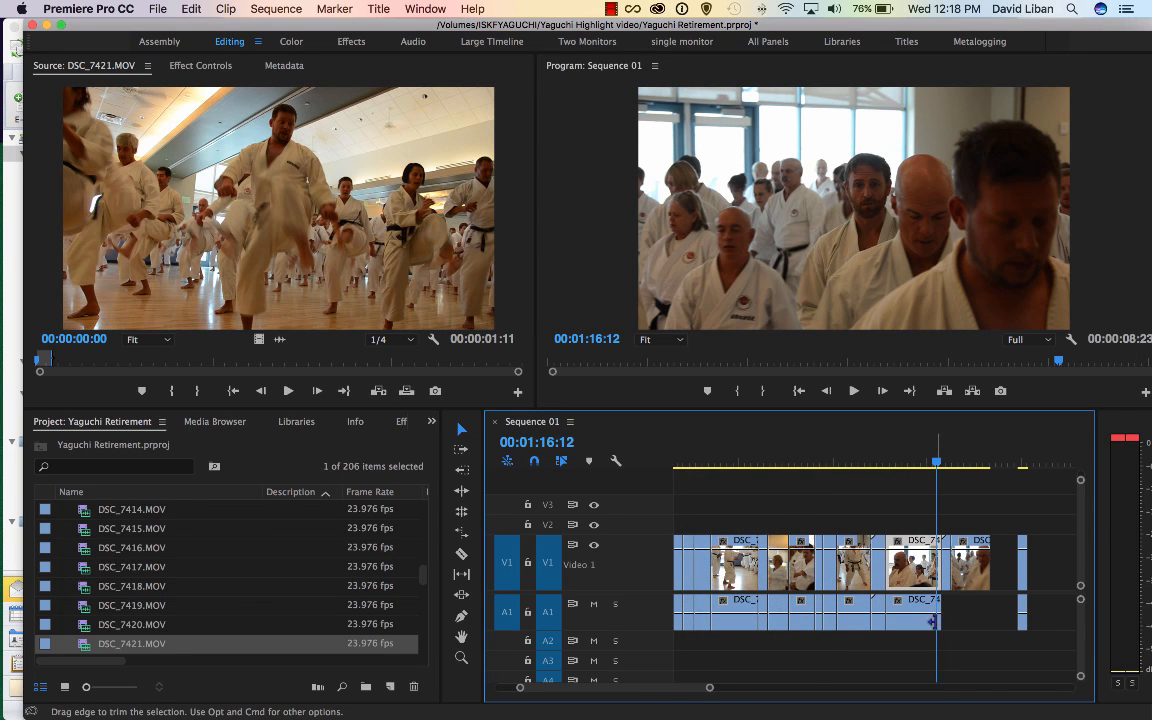
pyautogui.moveTo(932, 621); pyautogui.dragTo(985, 621)
# Play back the cutaway with its continuous audio from 00:01:13:17 and again from 00:01:15:09.
pyautogui.click(921, 451)
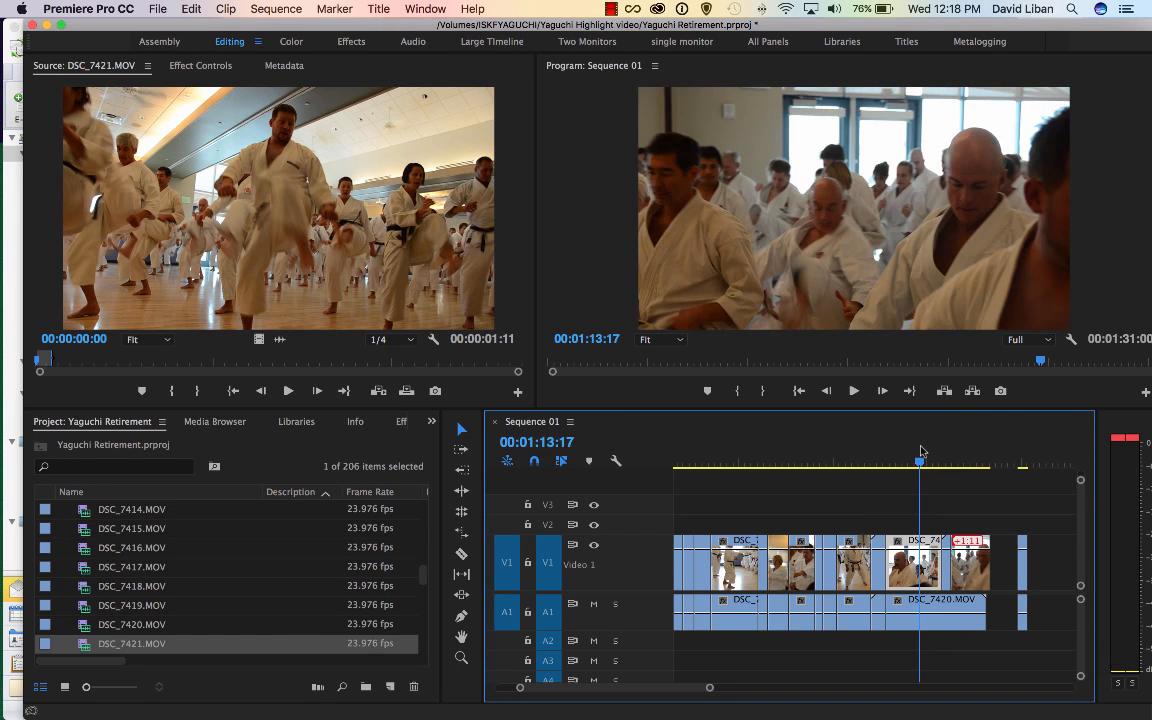
pyautogui.press('space')
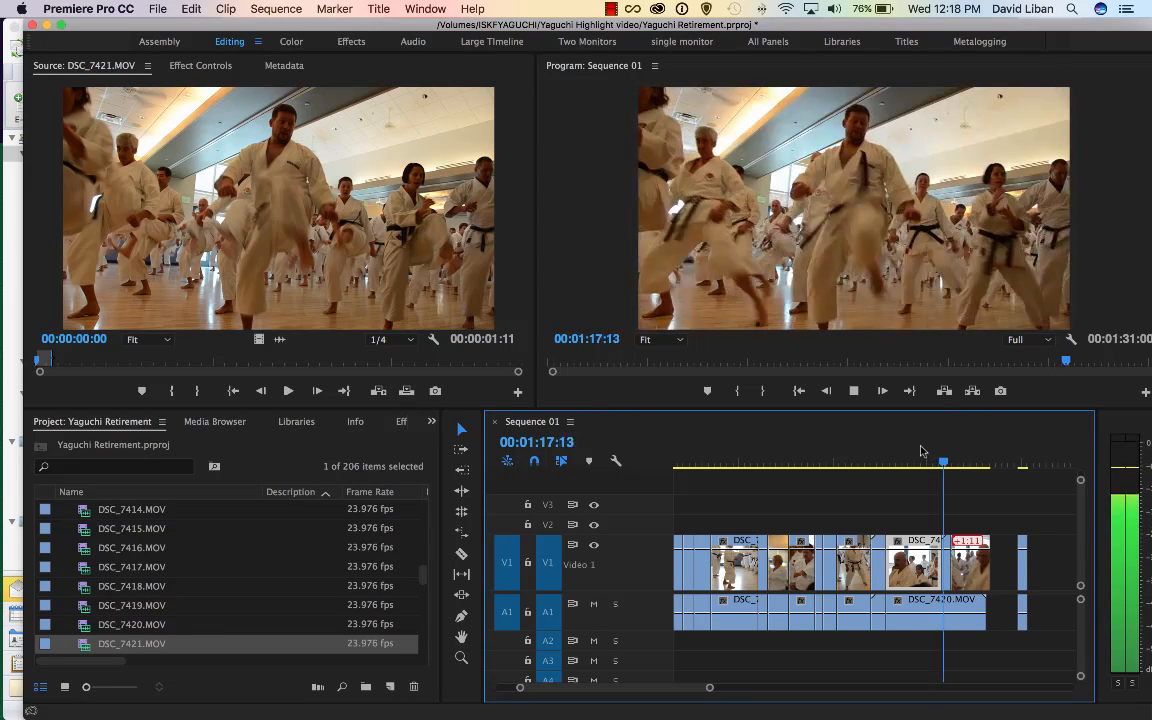
pyautogui.press('space')
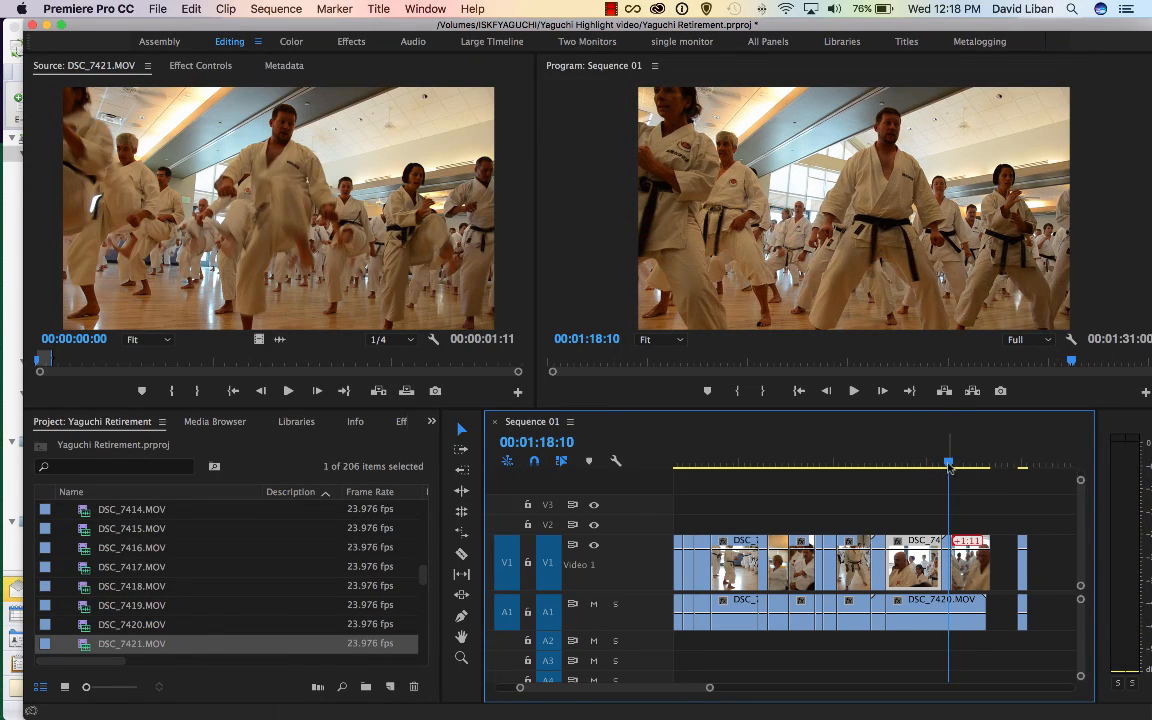
pyautogui.moveTo(947, 465); pyautogui.dragTo(930, 466)
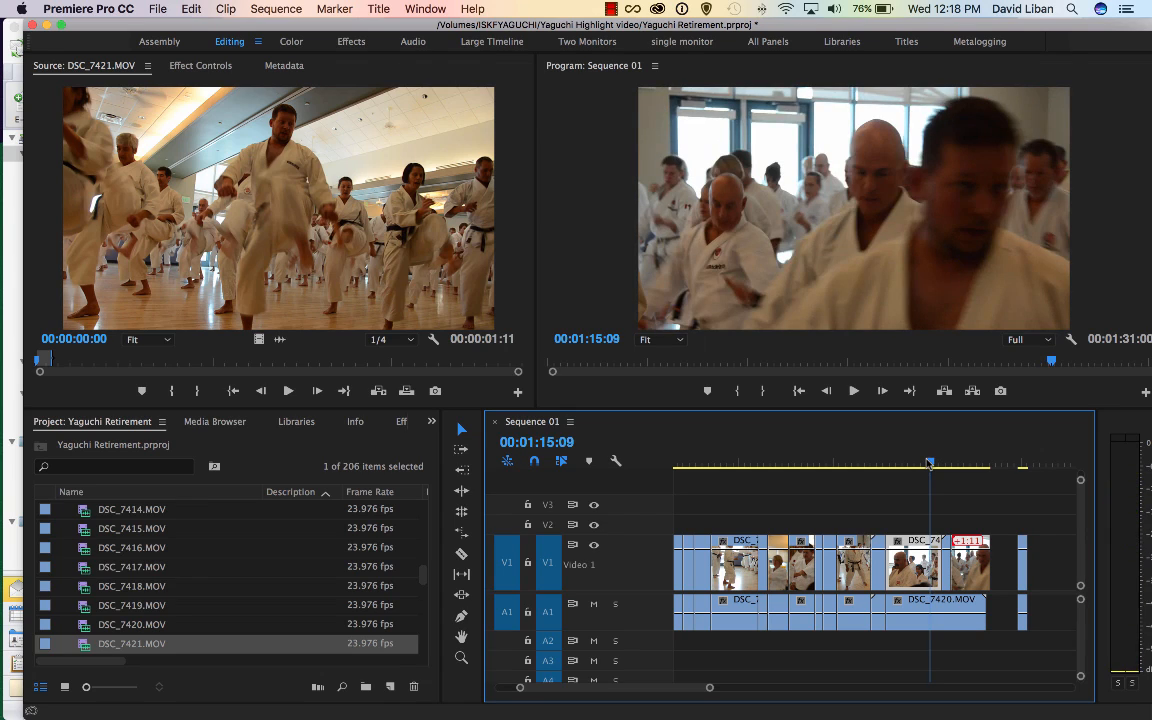
pyautogui.press('space')
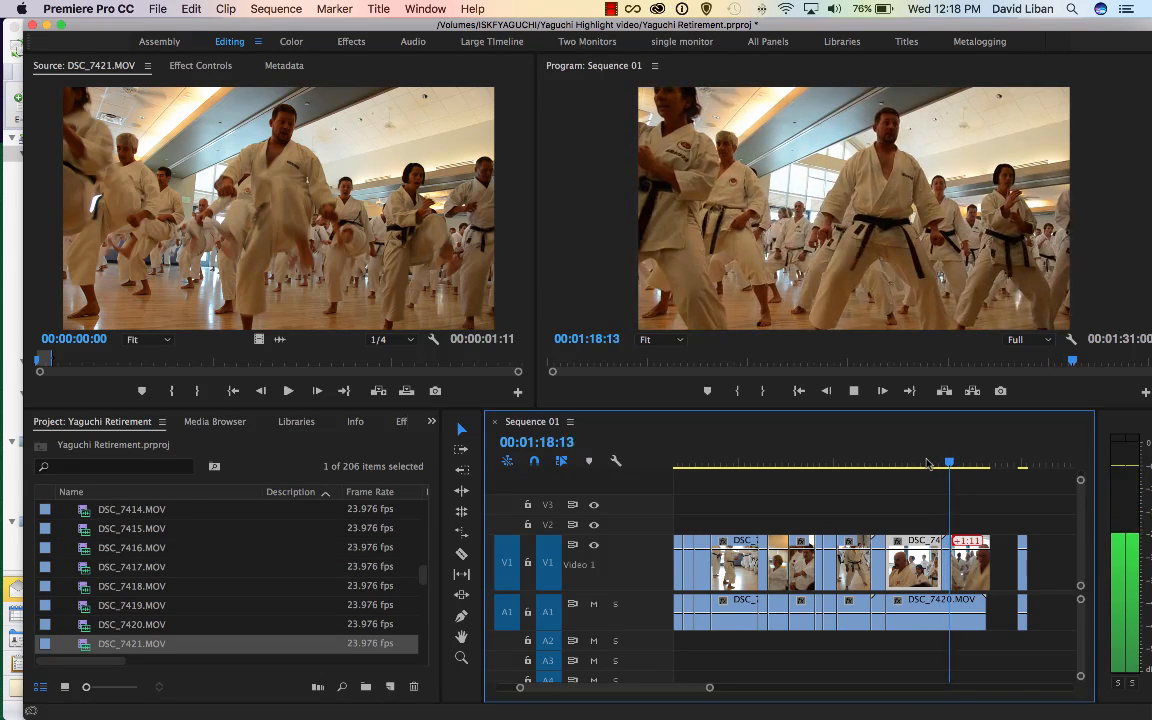
pyautogui.press('space')
pyautogui.moveTo(956, 463); pyautogui.dragTo(949, 461)
pyautogui.press('space')
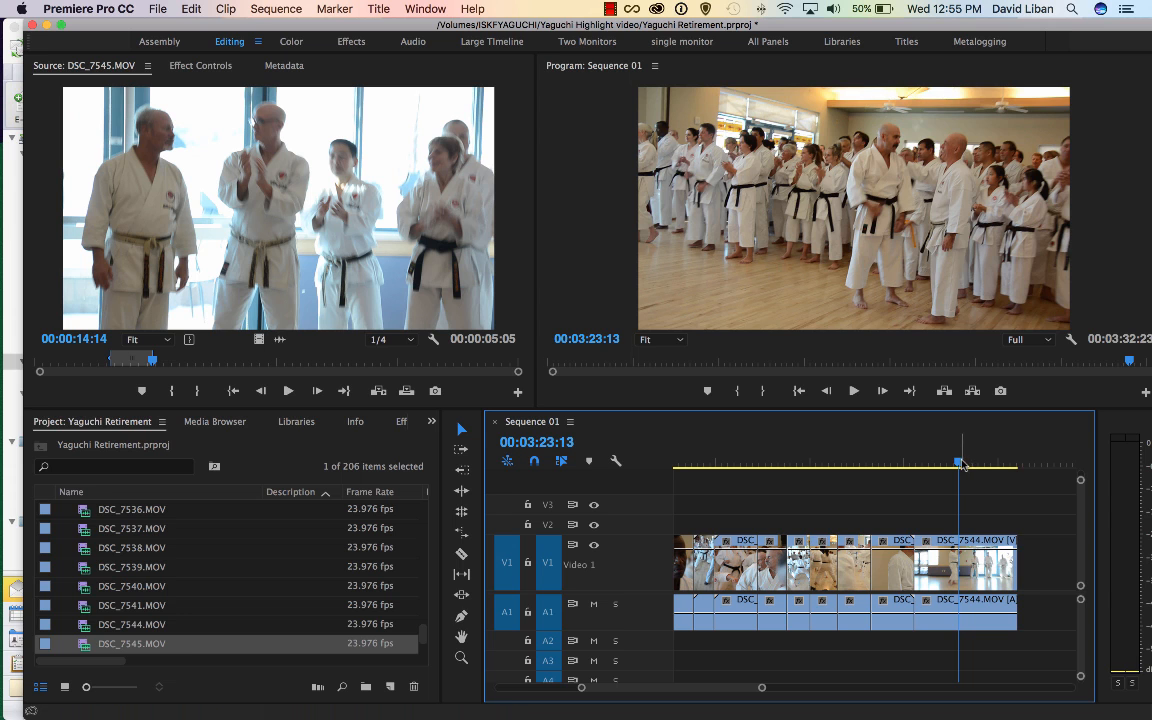
# Play back the sequence across the cut into the DSC_7544.MOV clip, stopping at 00:03:23:13.
pyautogui.moveTo(960, 466); pyautogui.dragTo(903, 468)
pyautogui.press('space')
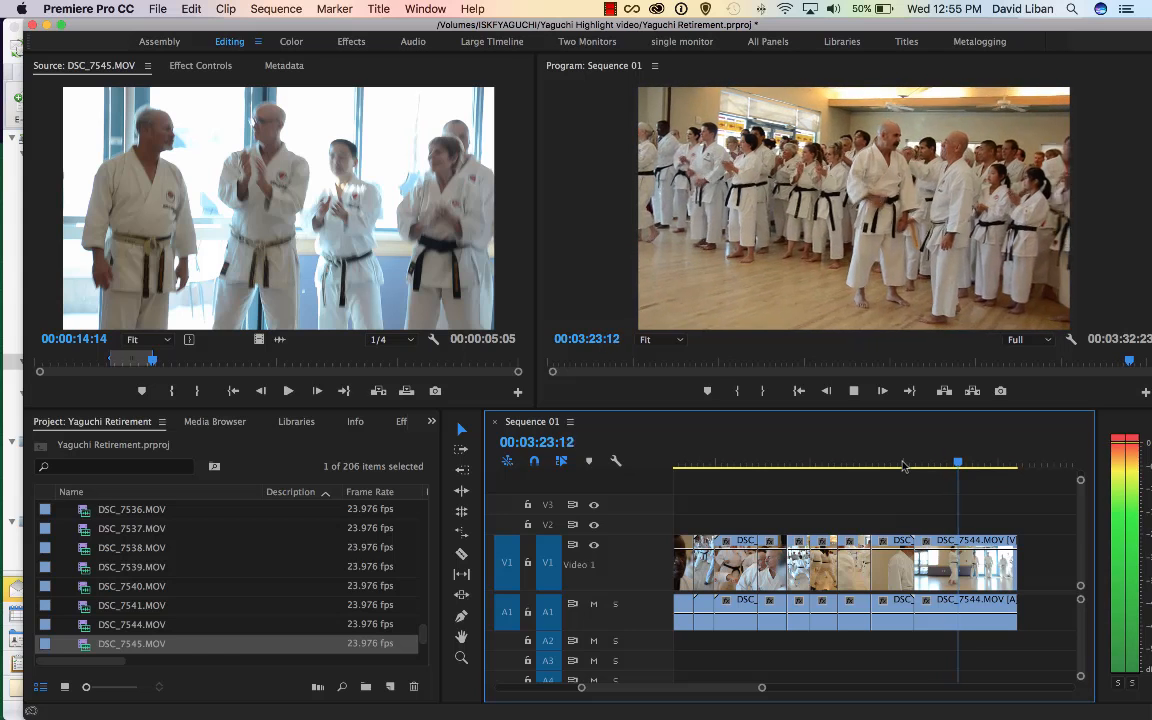
pyautogui.press('space')
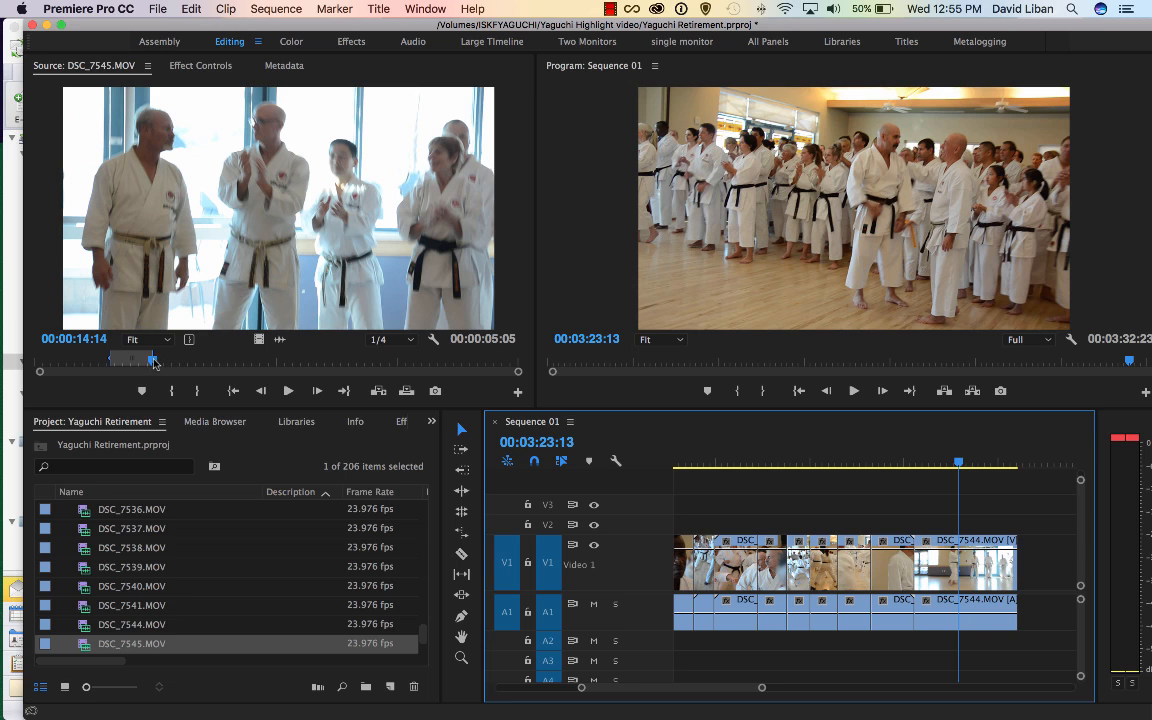
# Play back the marked range of the source clip DSC_7545.MOV from its In point at 00:00:09:10.
pyautogui.moveTo(155, 363); pyautogui.dragTo(115, 366)
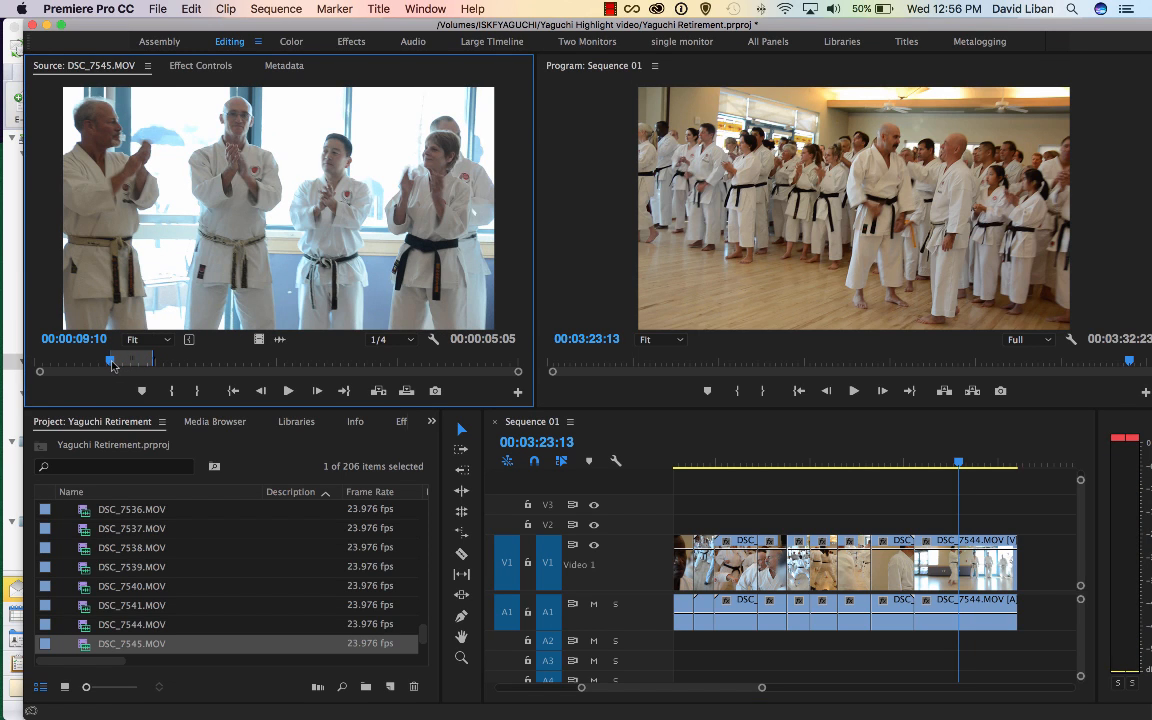
pyautogui.press('space')
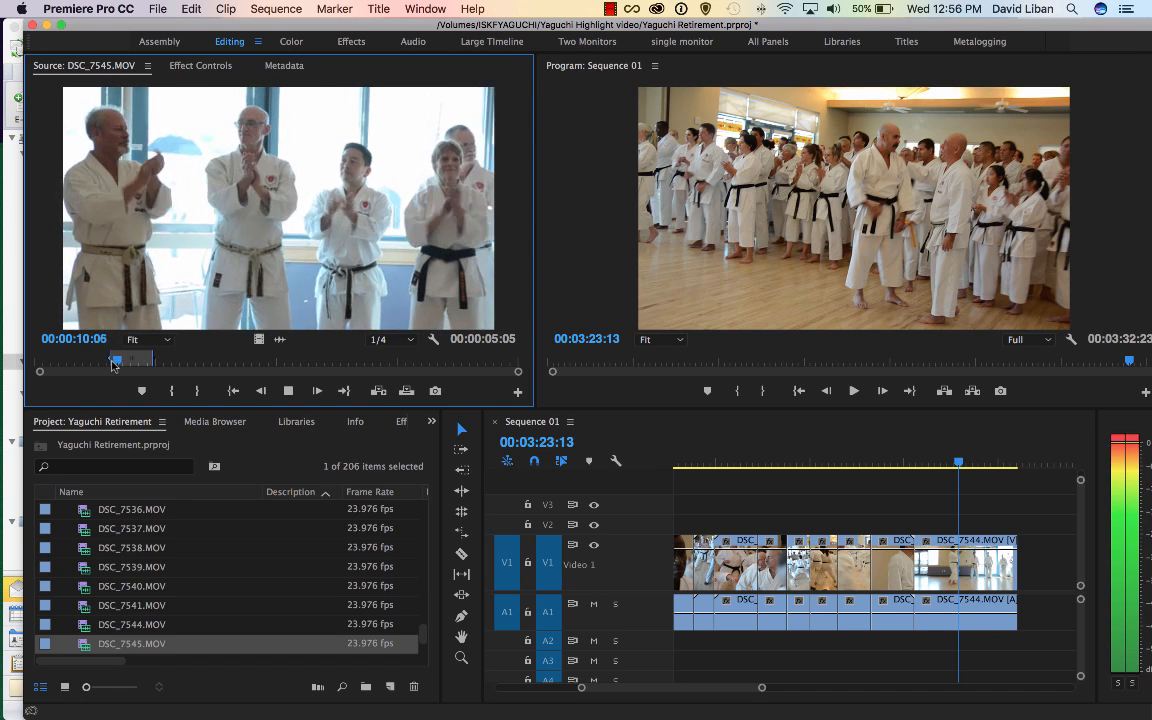
pyautogui.press('space')
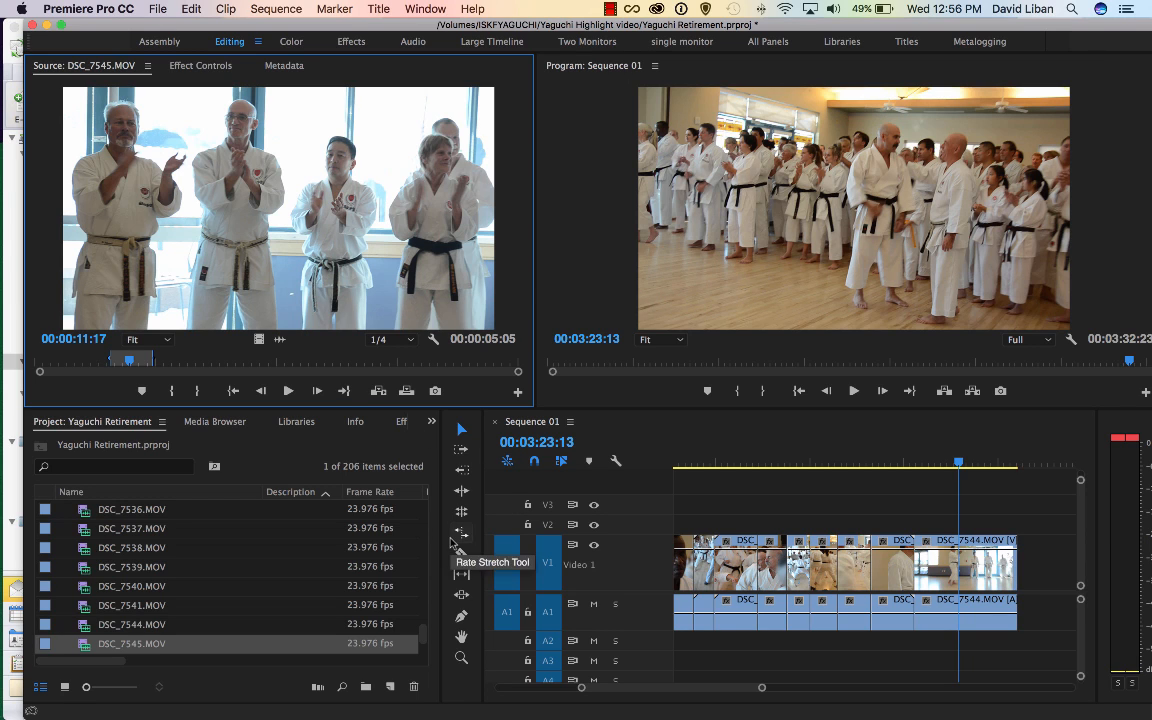
# Overwrite only the video of DSC_7545.MOV onto V1 at 00:03:22:06, with source audio patching to A1 turned off.
pyautogui.click(483, 608)
pyautogui.click(504, 611)
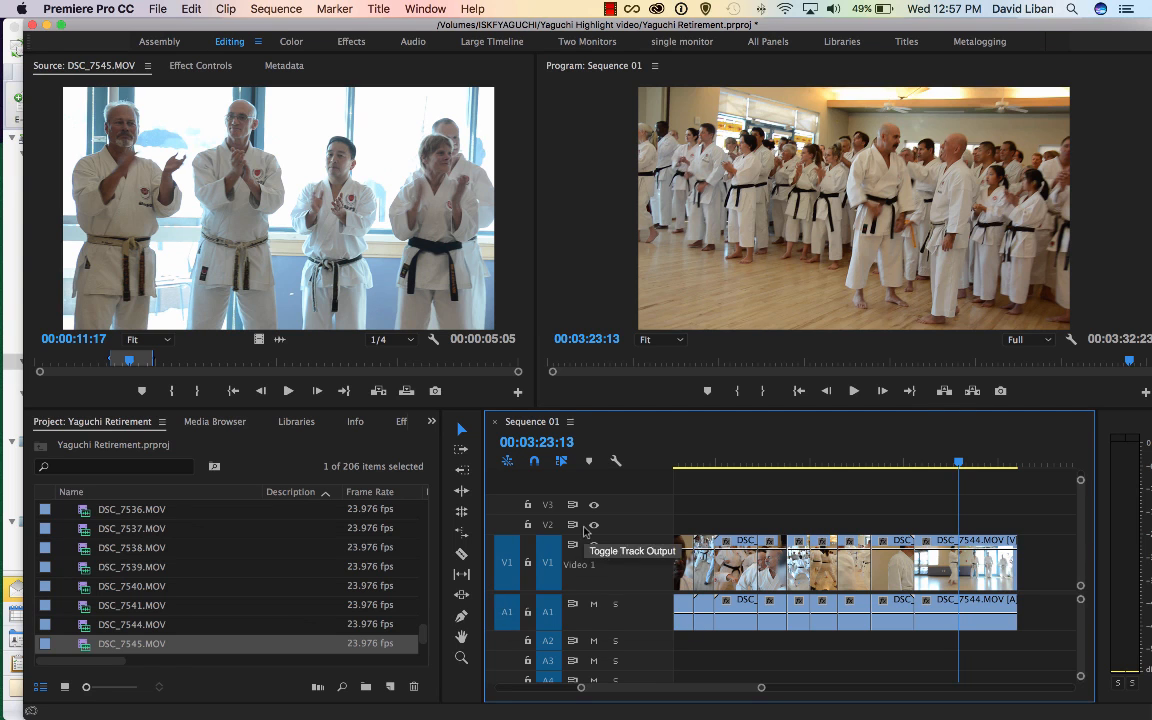
pyautogui.moveTo(959, 462)
pyautogui.mouseDown()
pyautogui.moveTo(921, 467)
pyautogui.moveTo(985, 468)
pyautogui.moveTo(950, 467)
pyautogui.mouseUp()
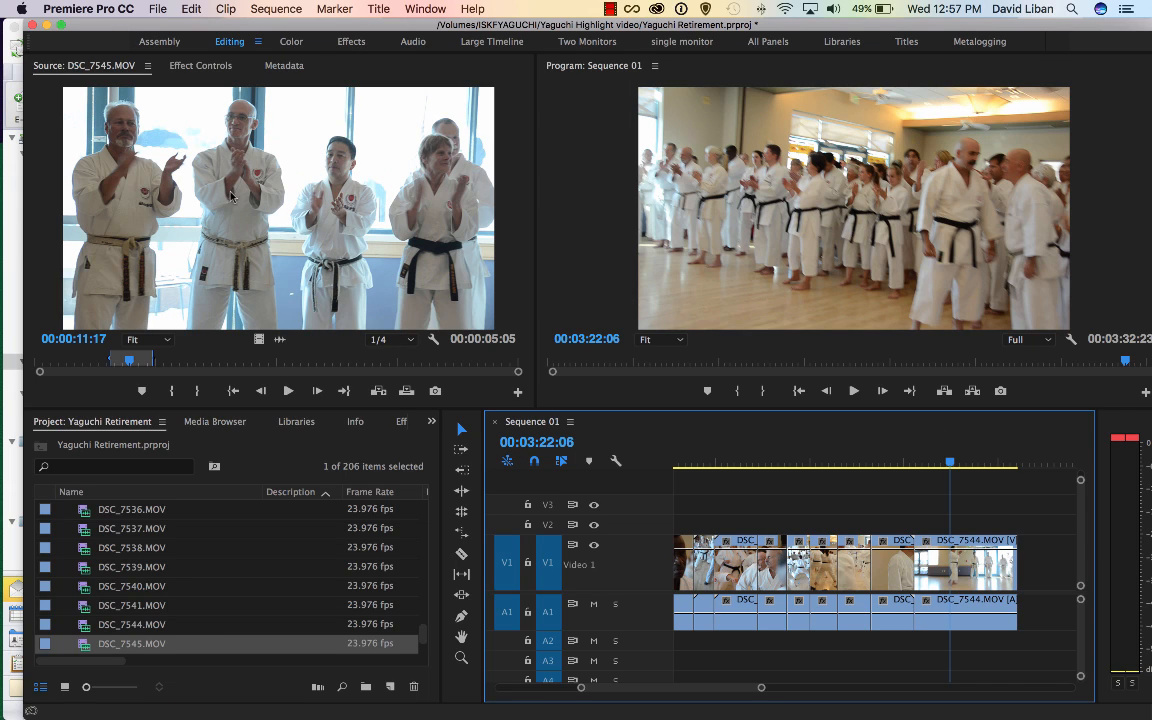
pyautogui.click(292, 291)
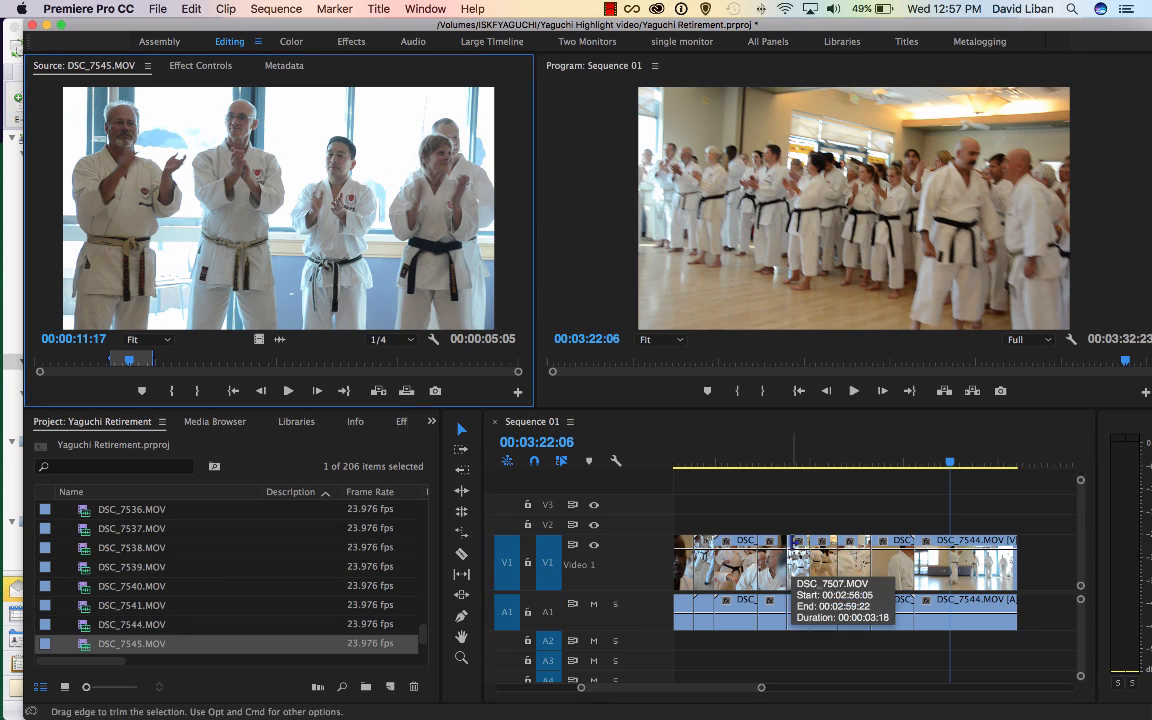
pyautogui.click(505, 603)
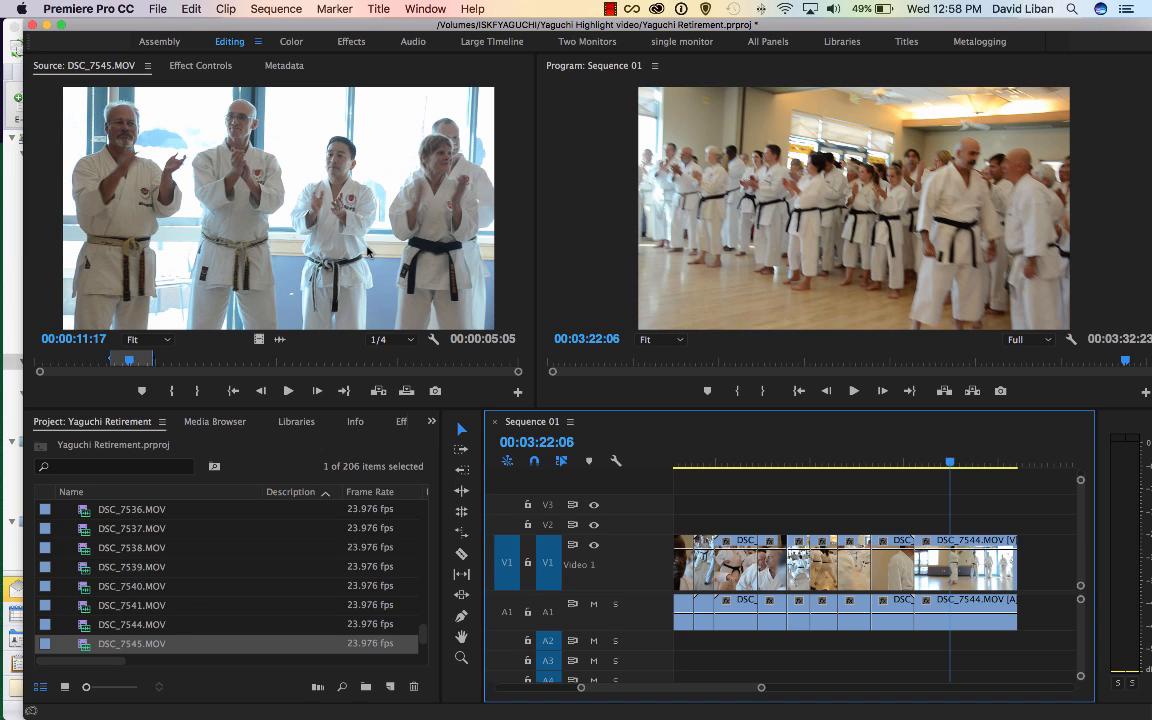
pyautogui.click(405, 391)
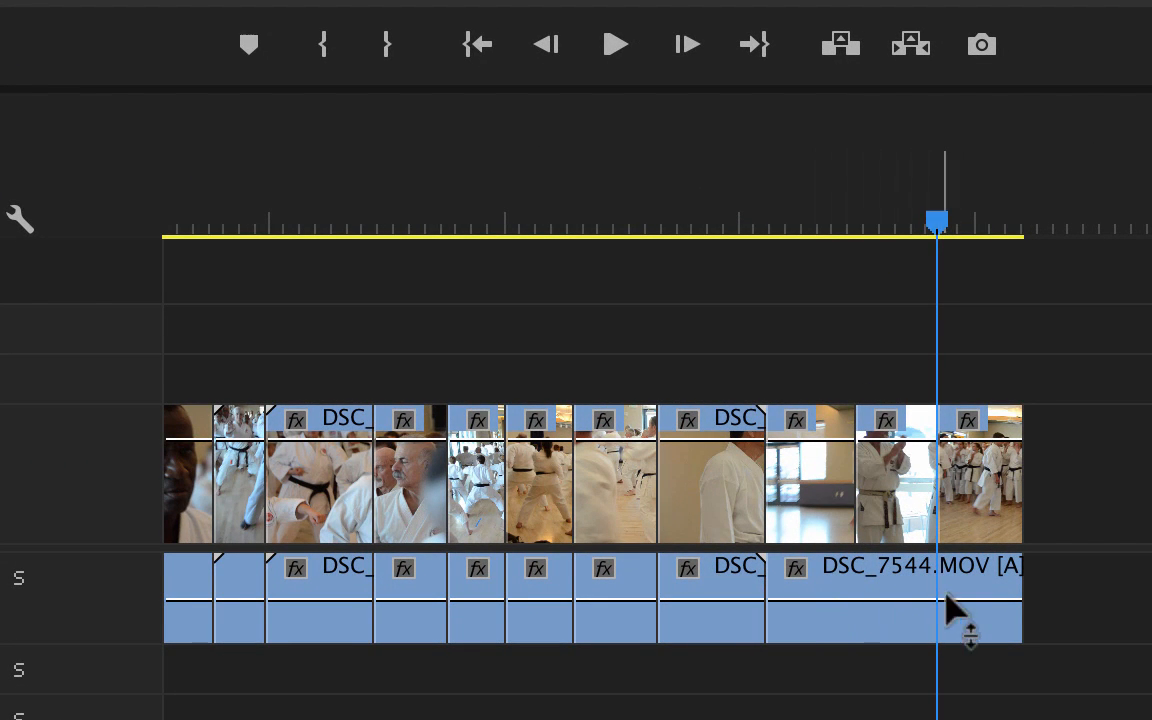
# Play back the sequence from the start of DSC_7544.MOV through the inserted cutaway to 00:03:28:04.
pyautogui.moveTo(936, 232); pyautogui.dragTo(771, 226)
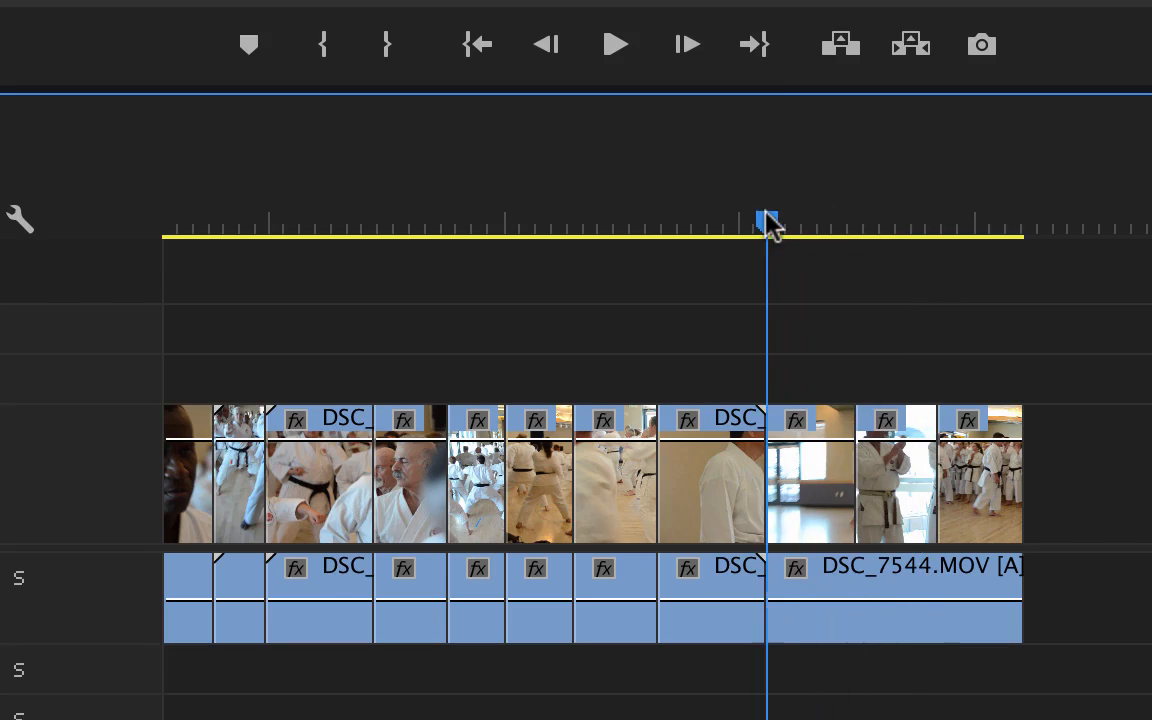
pyautogui.press('space')
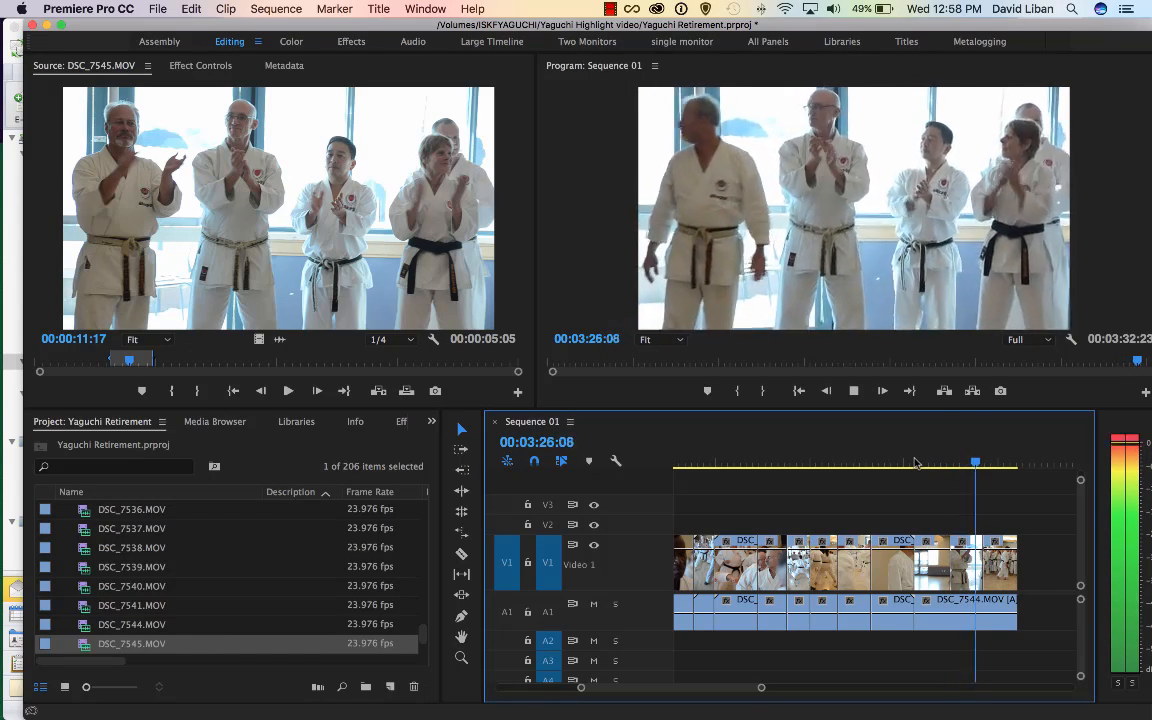
pyautogui.click(943, 462)
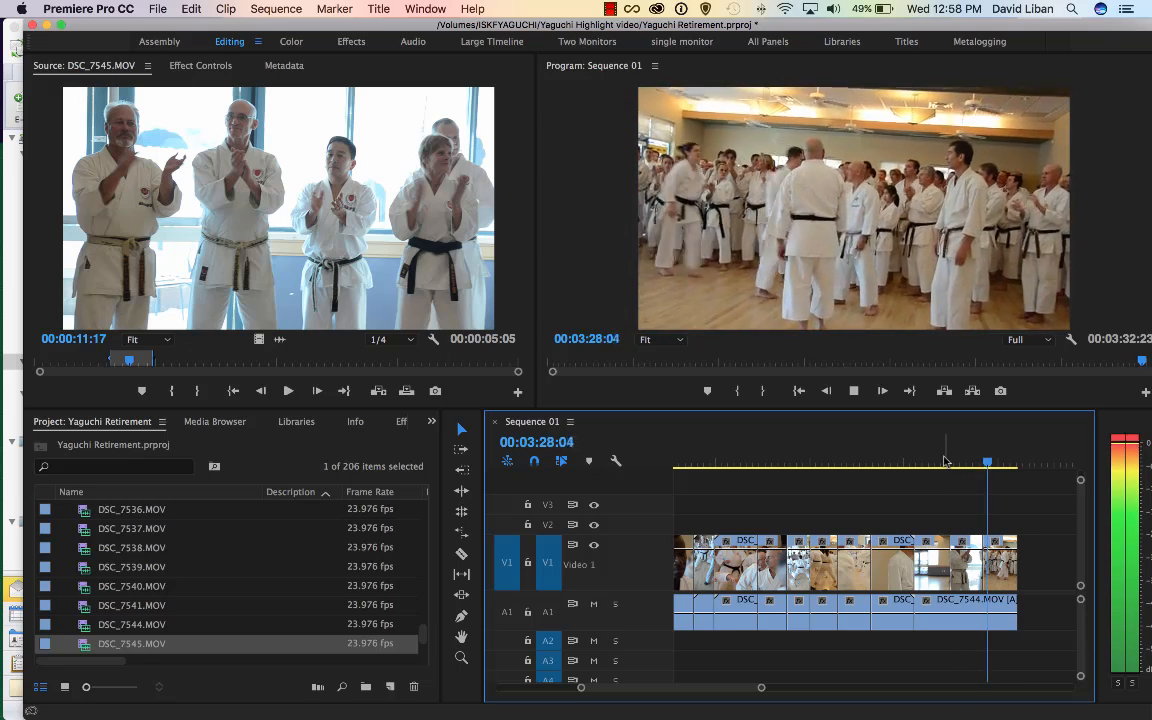
pyautogui.press('space')
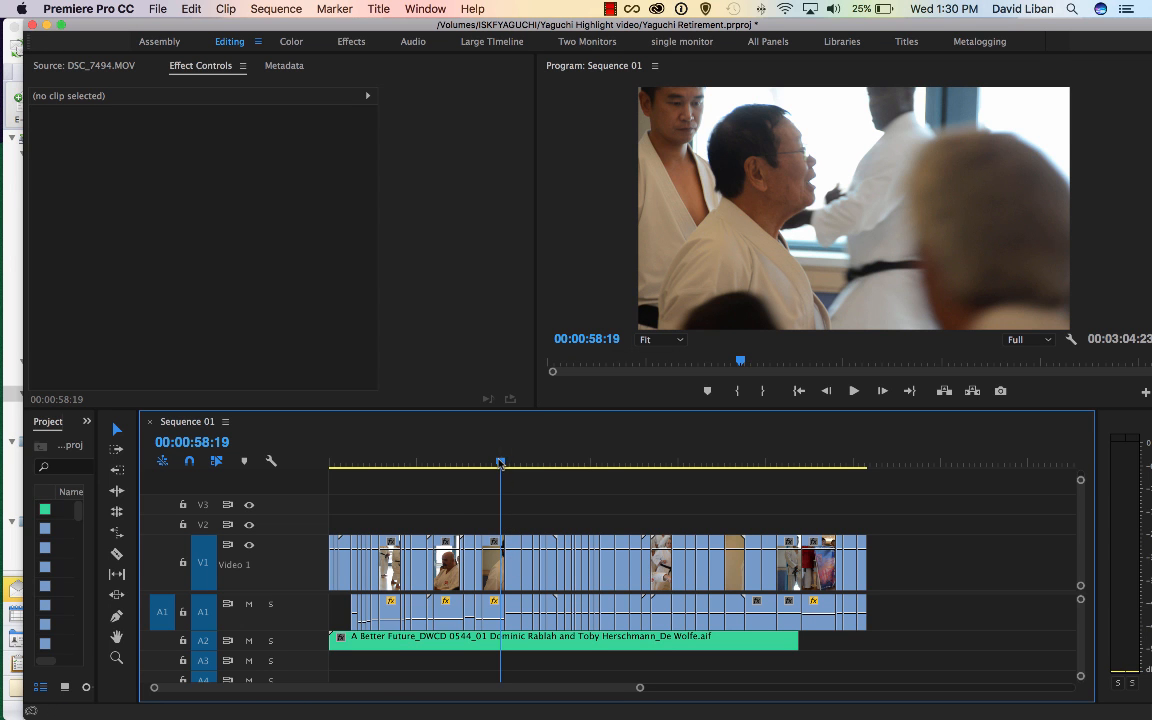
# Play back the sequence from 00:00:50:10 and adjust the volume line of the A1 clip under the playhead.
pyautogui.moveTo(501, 465); pyautogui.dragTo(475, 466)
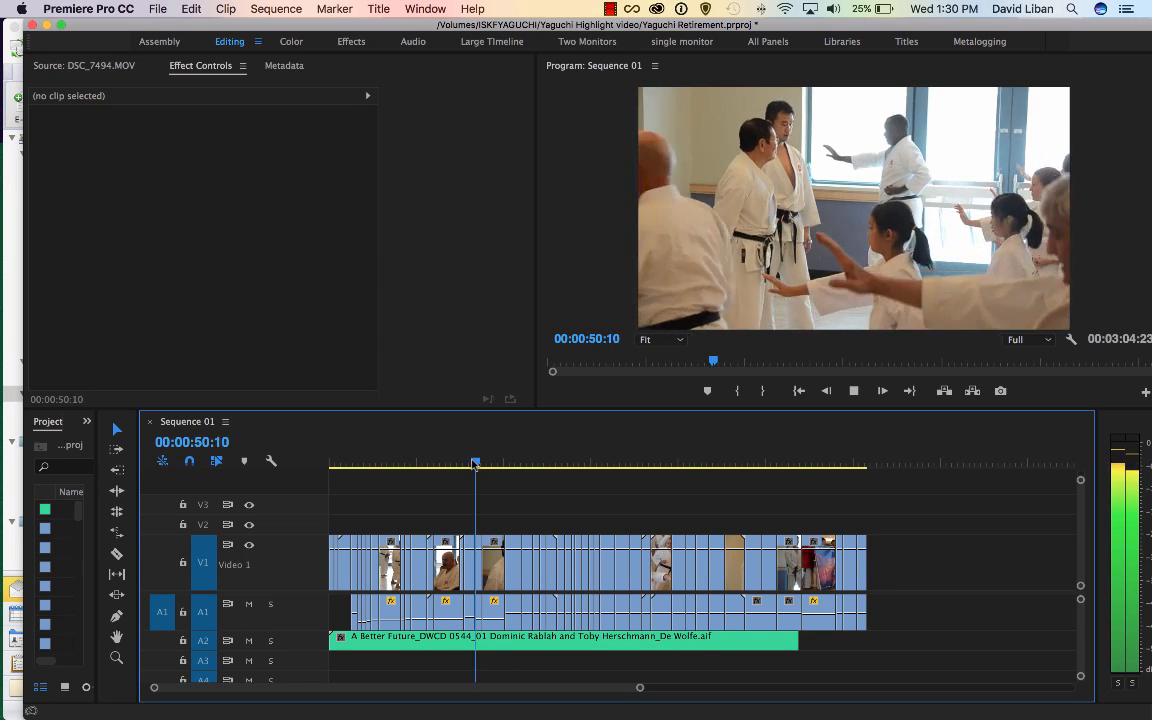
pyautogui.press('space')
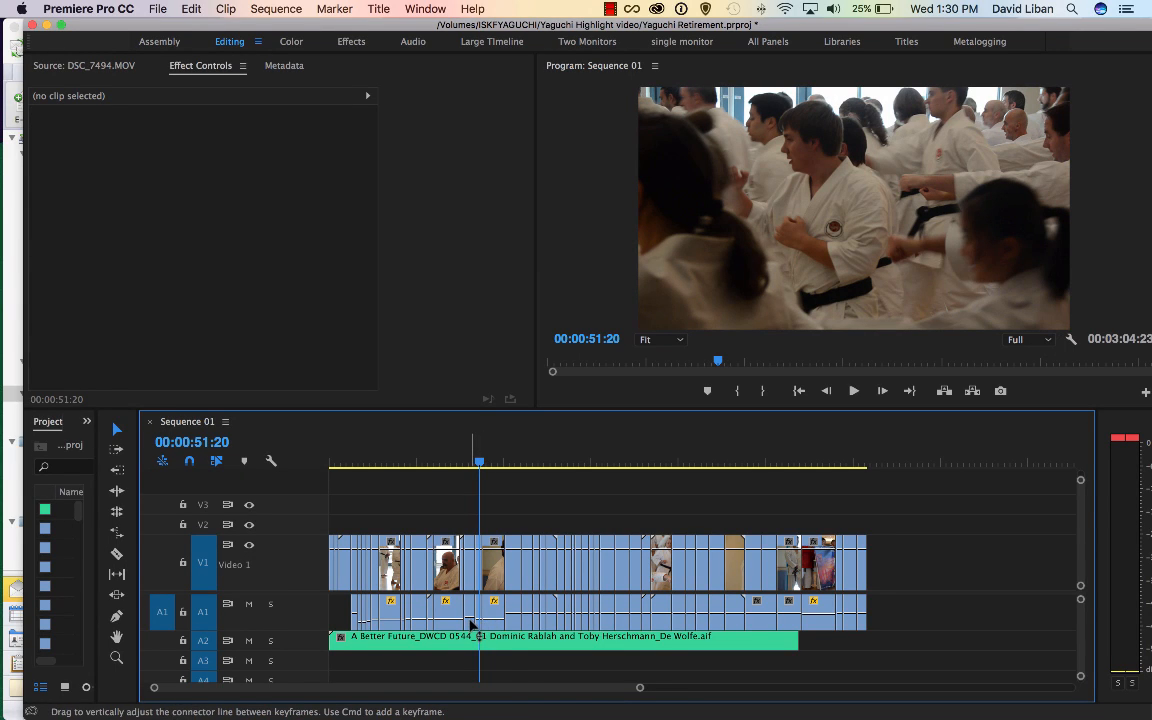
pyautogui.moveTo(471, 622); pyautogui.dragTo(452, 598)
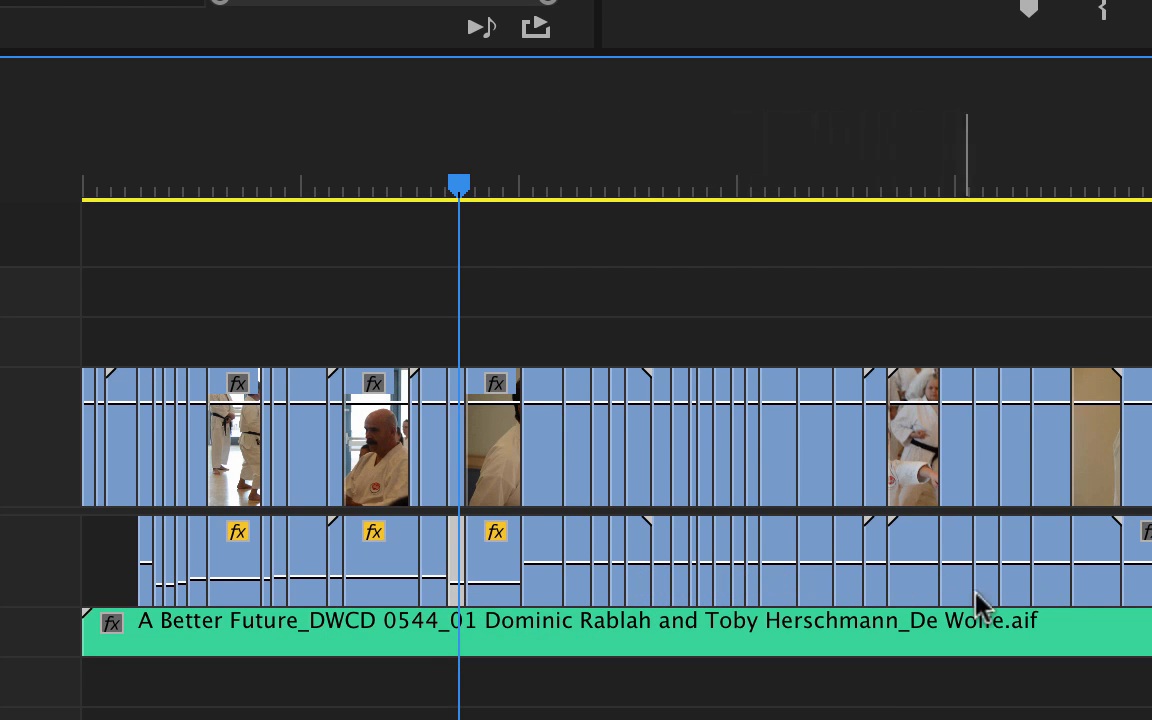
# Copy the DSC_7428.MOV audio clip and paste only its Volume attribute onto all the A1 clips that follow it.
pyautogui.click(493, 581)
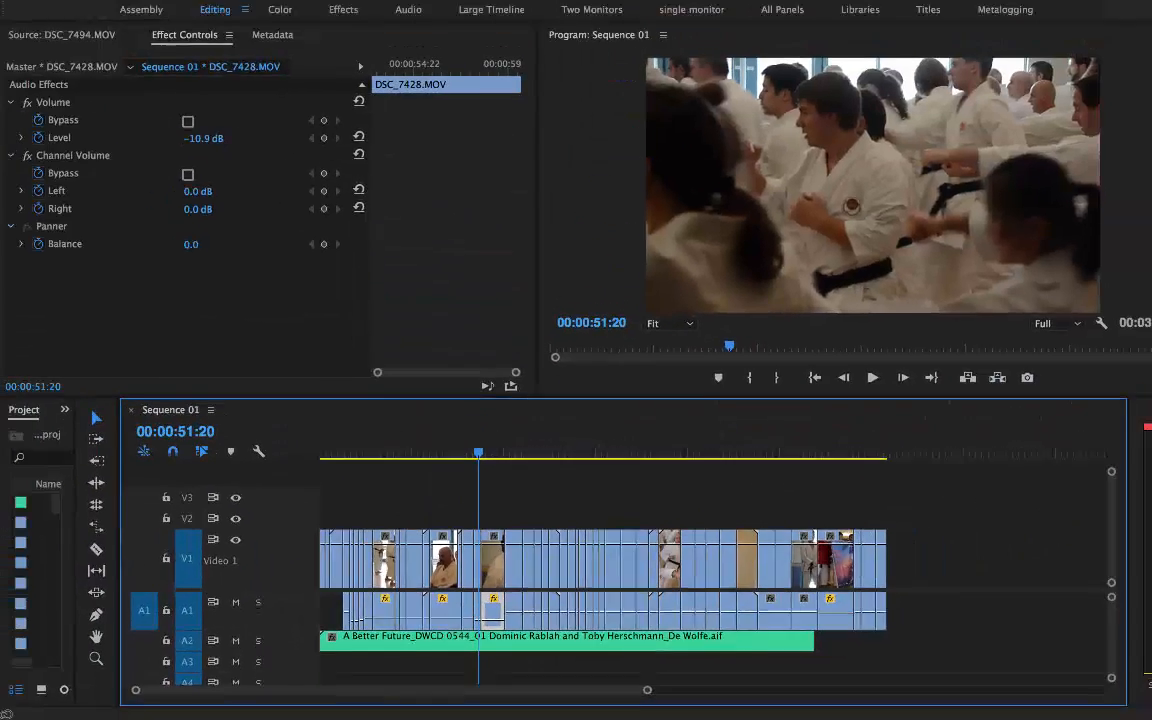
pyautogui.click(191, 9)
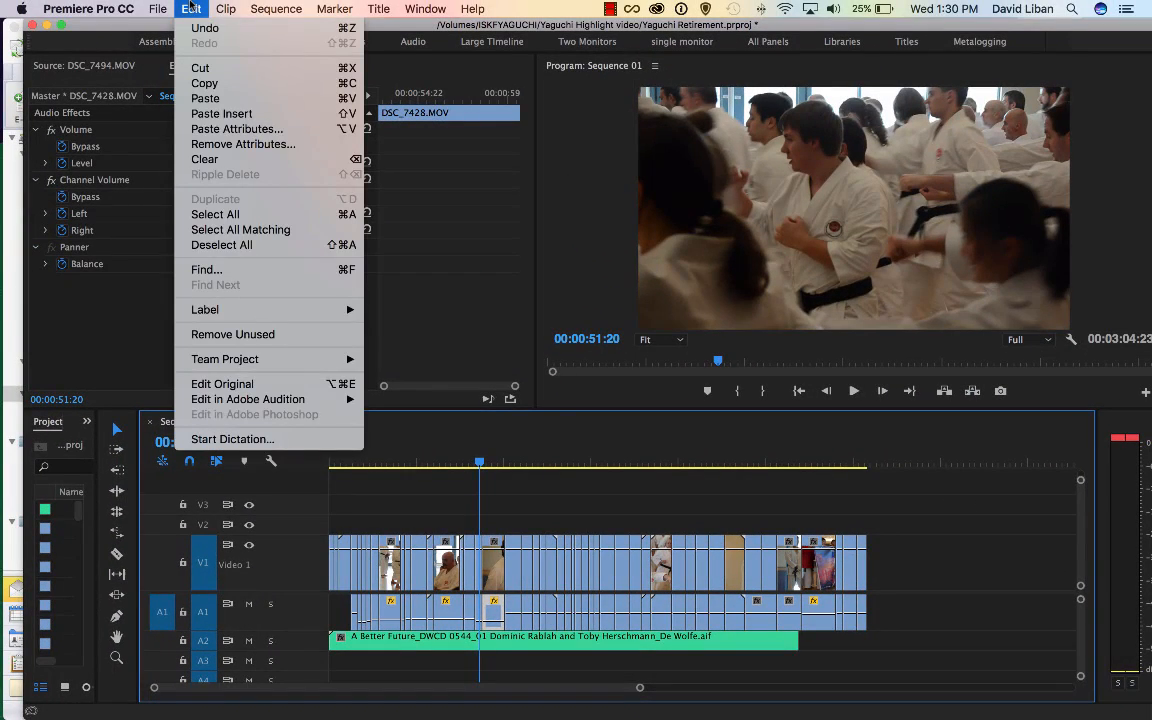
pyautogui.click(204, 83)
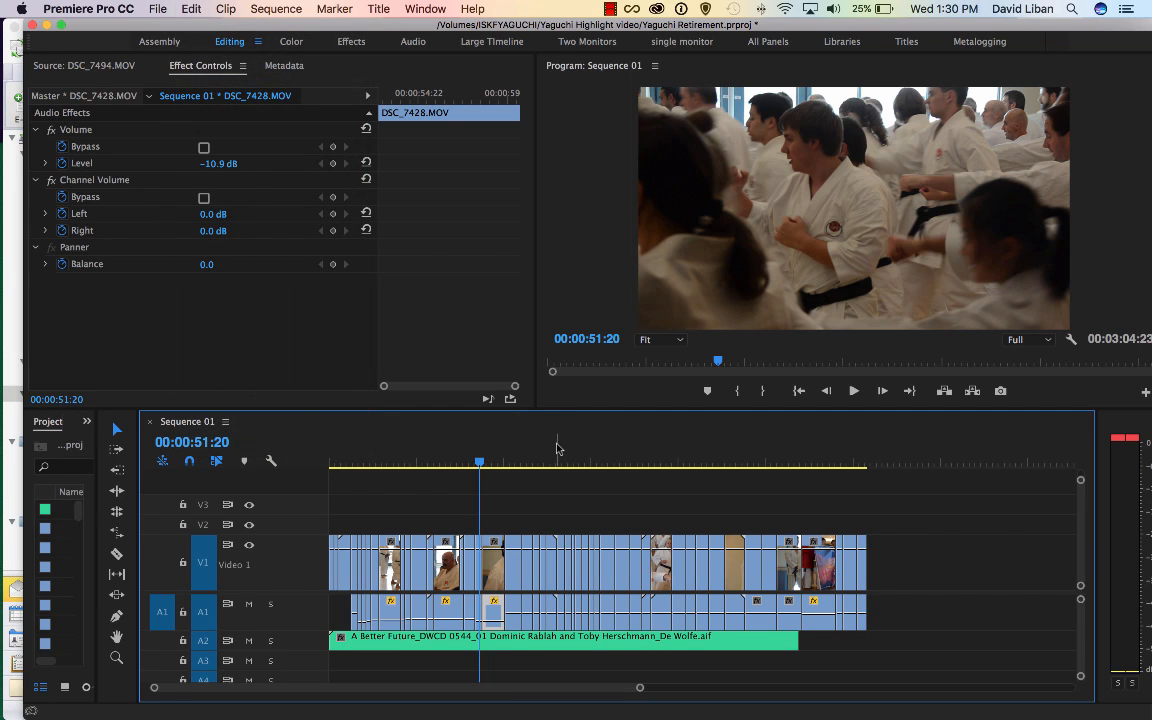
pyautogui.moveTo(917, 617); pyautogui.dragTo(510, 597)
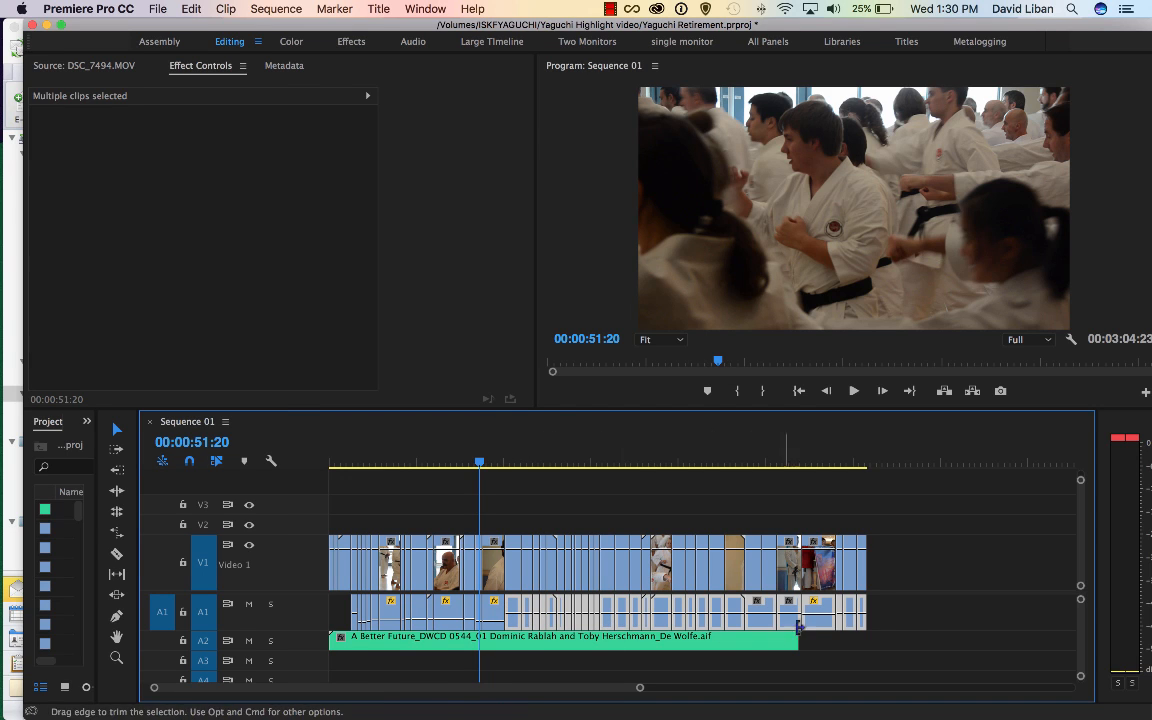
pyautogui.click(188, 9)
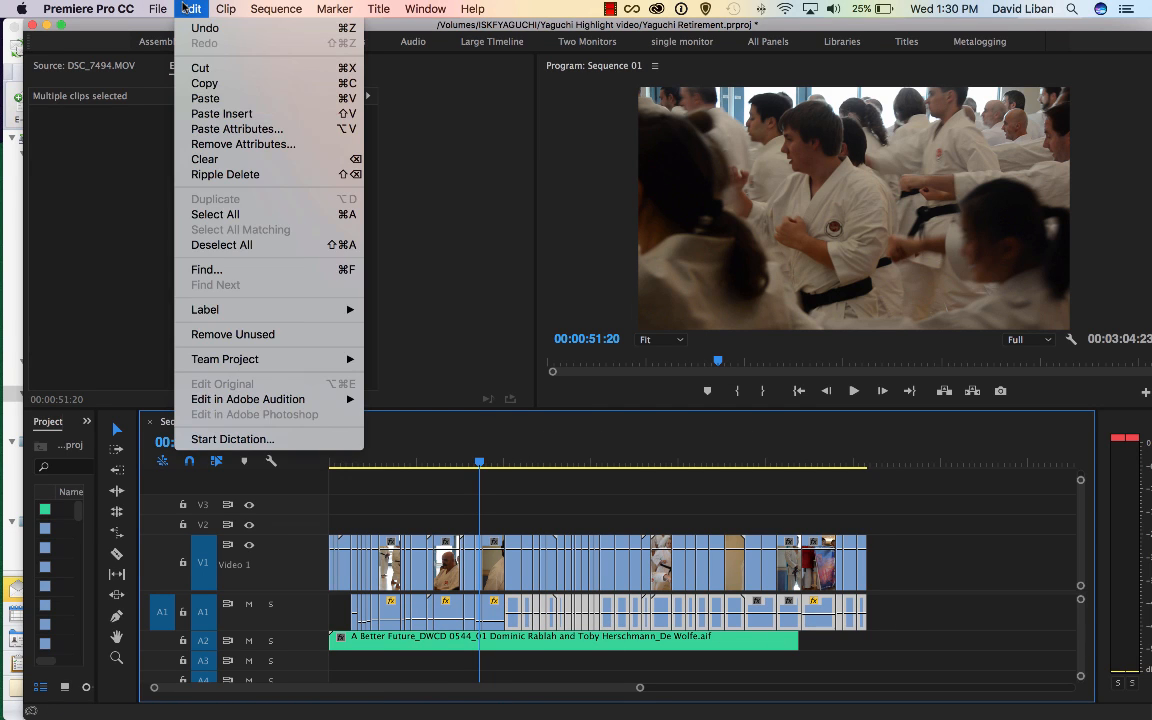
pyautogui.click(218, 130)
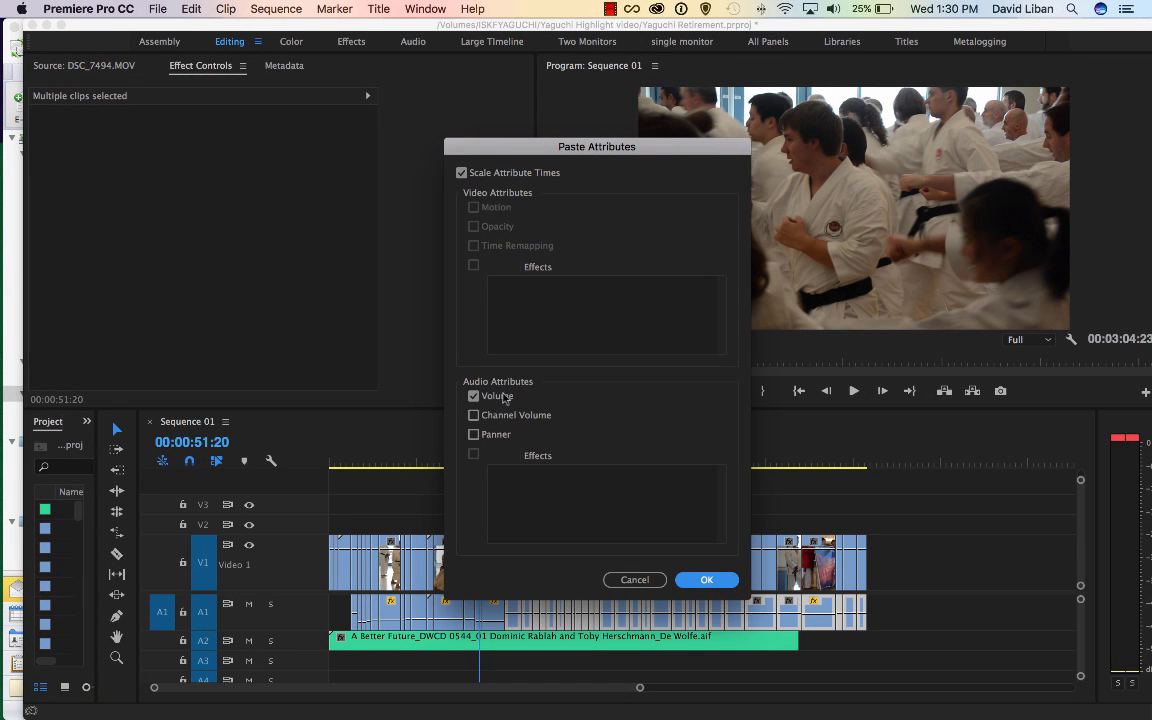
pyautogui.click(707, 580)
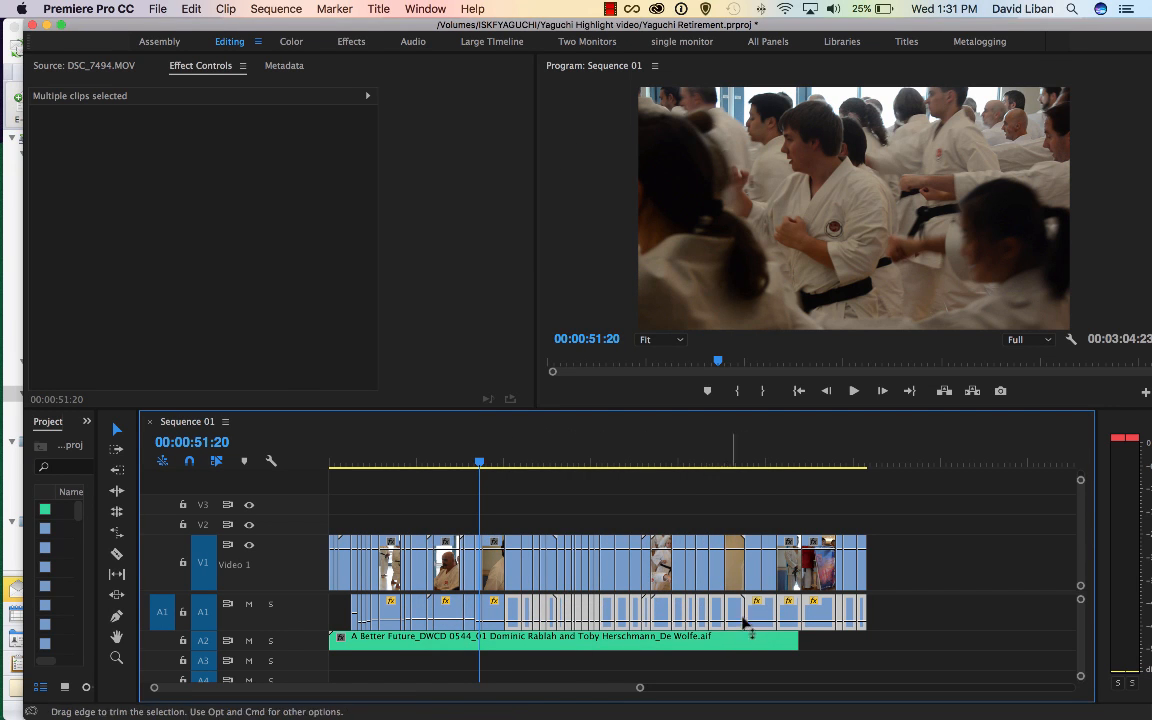